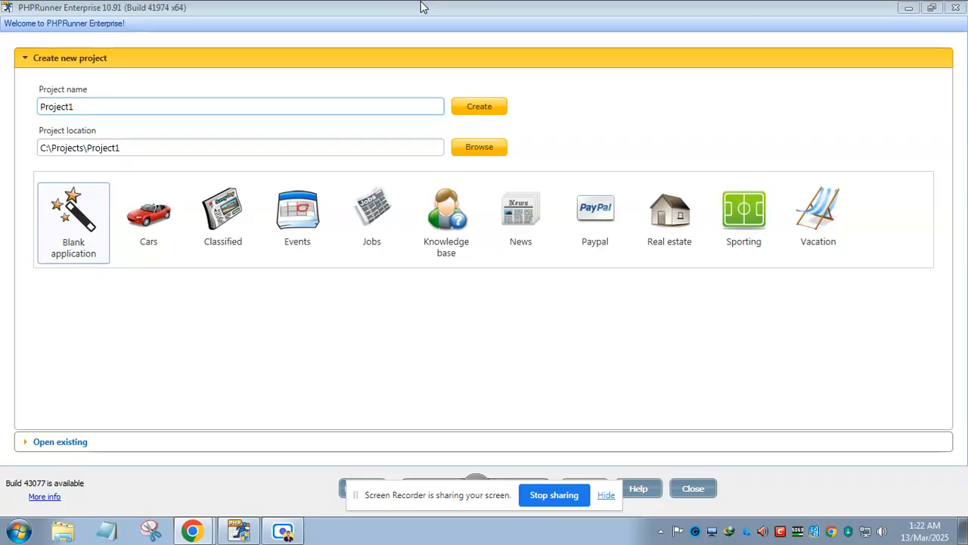
# Examine the available project templates, from Blank application and Cars through to Vacation, with their default project names and locations.
pyautogui.click(608, 495)
pyautogui.click(341, 331)
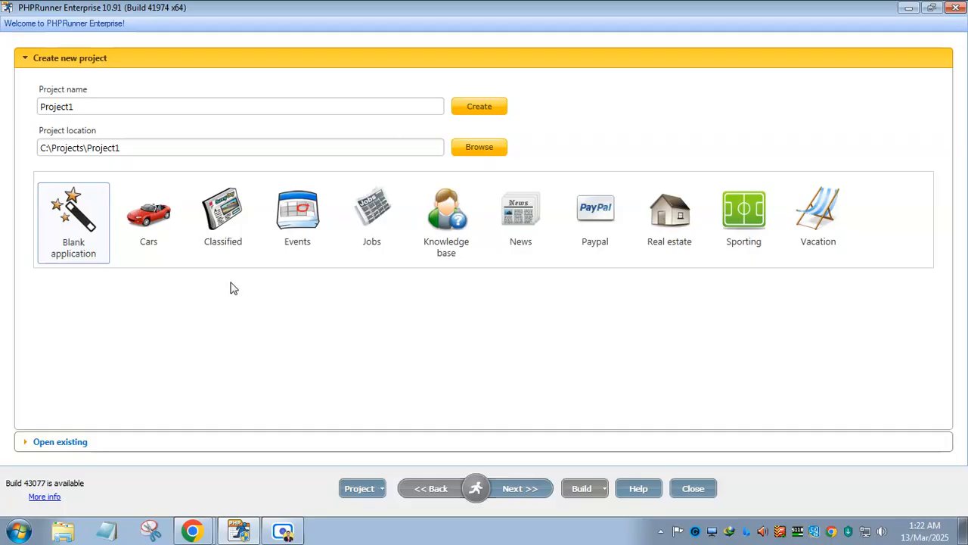
pyautogui.click(158, 220)
pyautogui.click(76, 218)
pyautogui.click(168, 217)
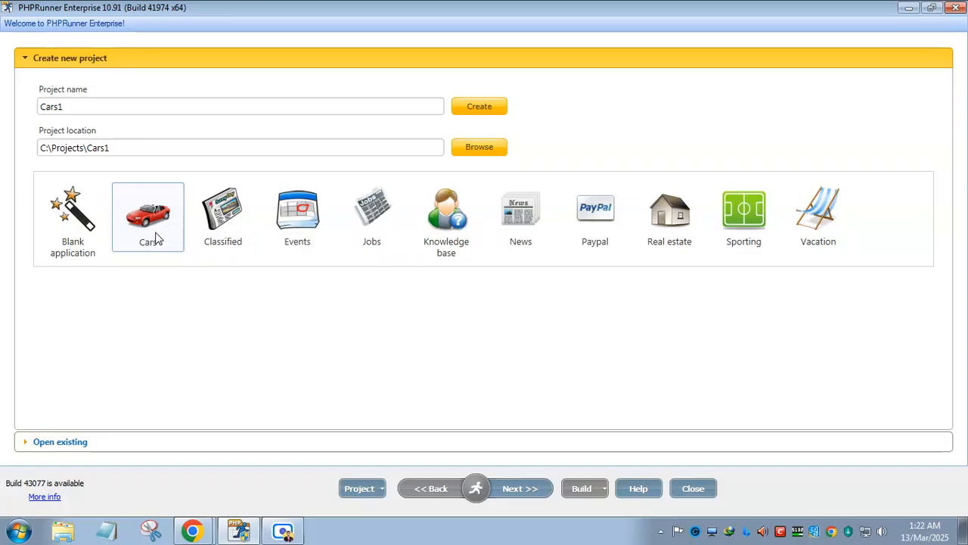
pyautogui.click(222, 219)
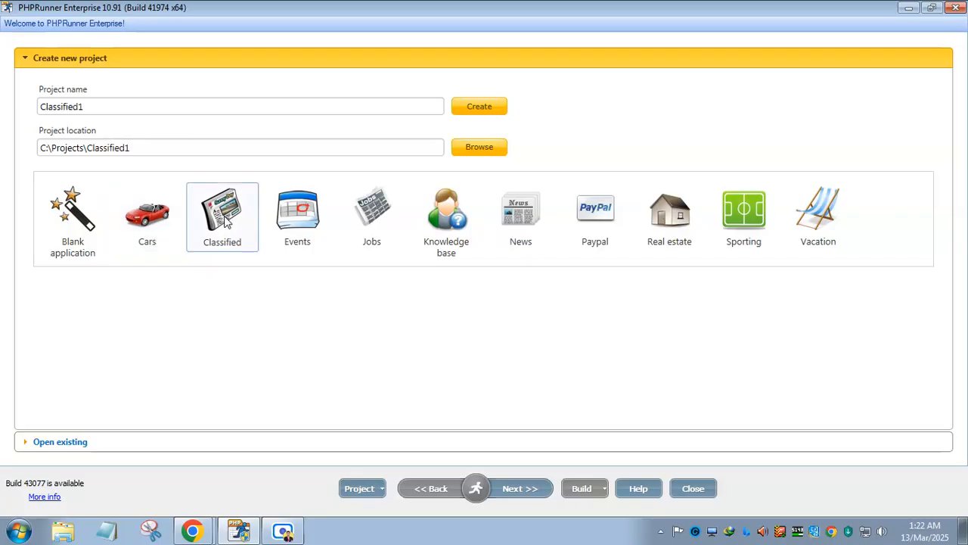
pyautogui.click(299, 227)
pyautogui.click(363, 234)
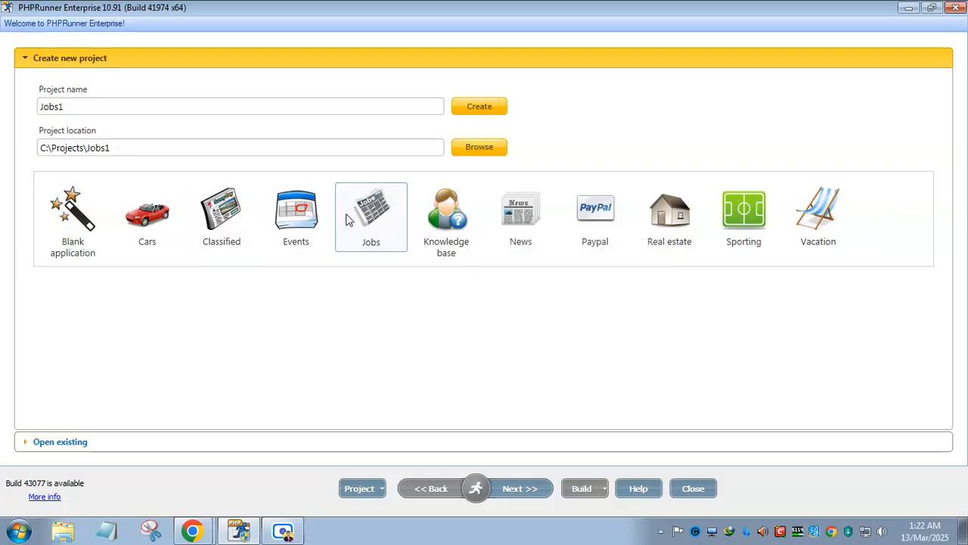
pyautogui.click(428, 221)
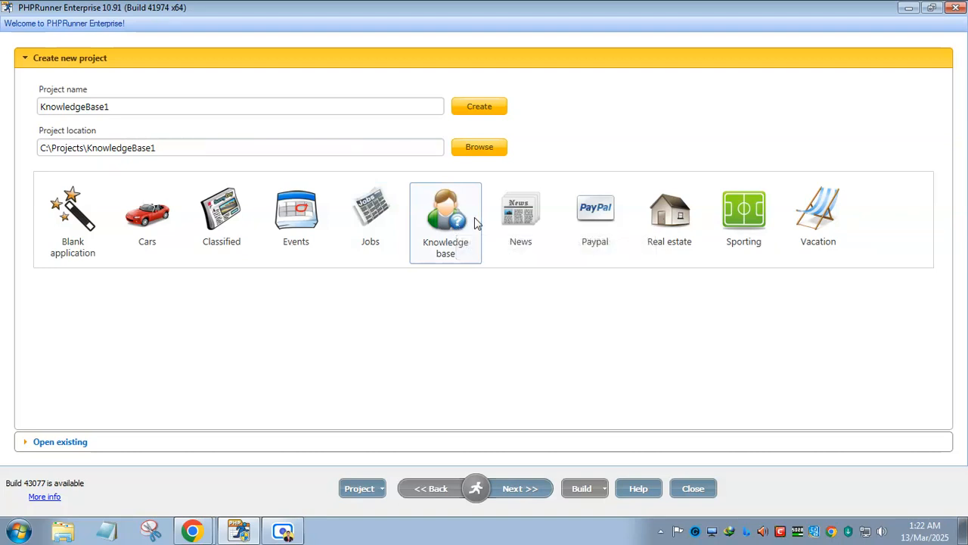
pyautogui.click(525, 248)
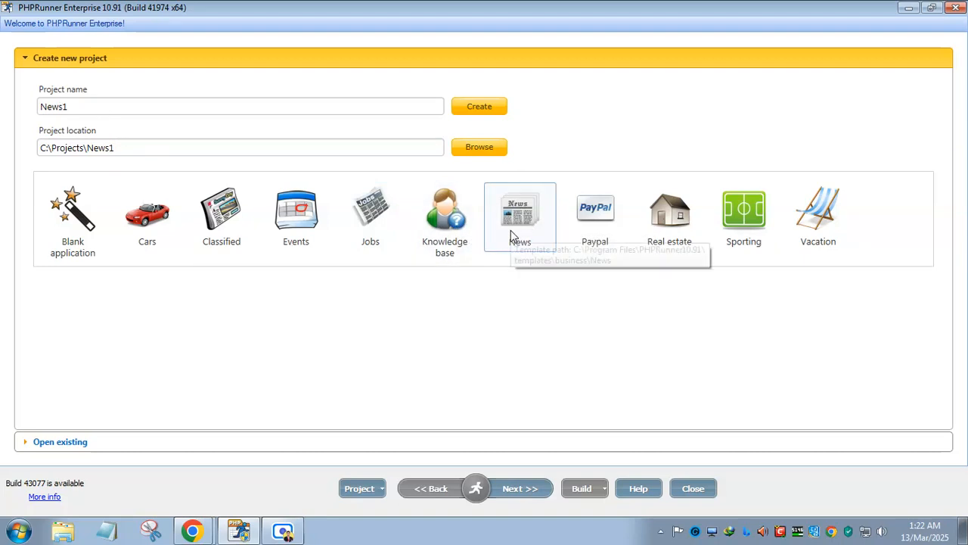
pyautogui.click(593, 237)
pyautogui.click(669, 232)
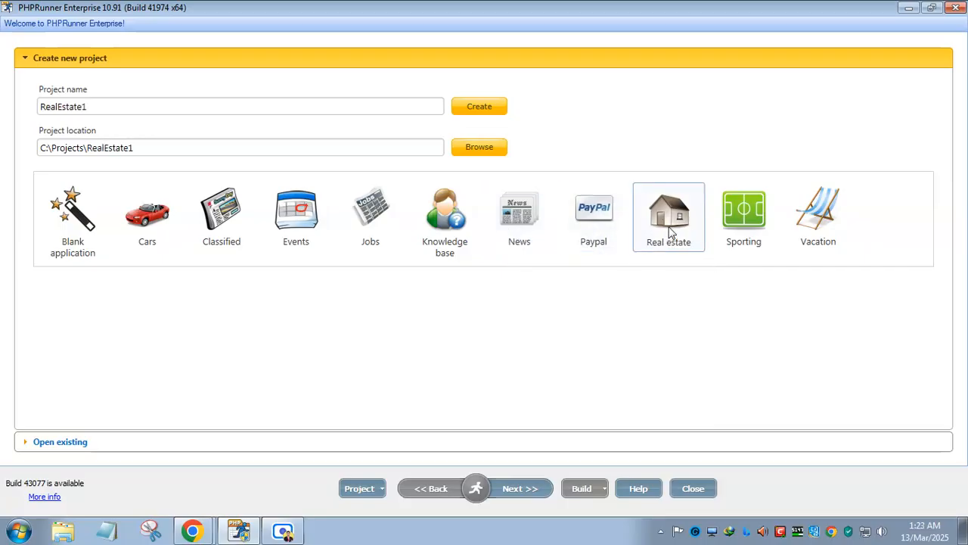
pyautogui.click(749, 223)
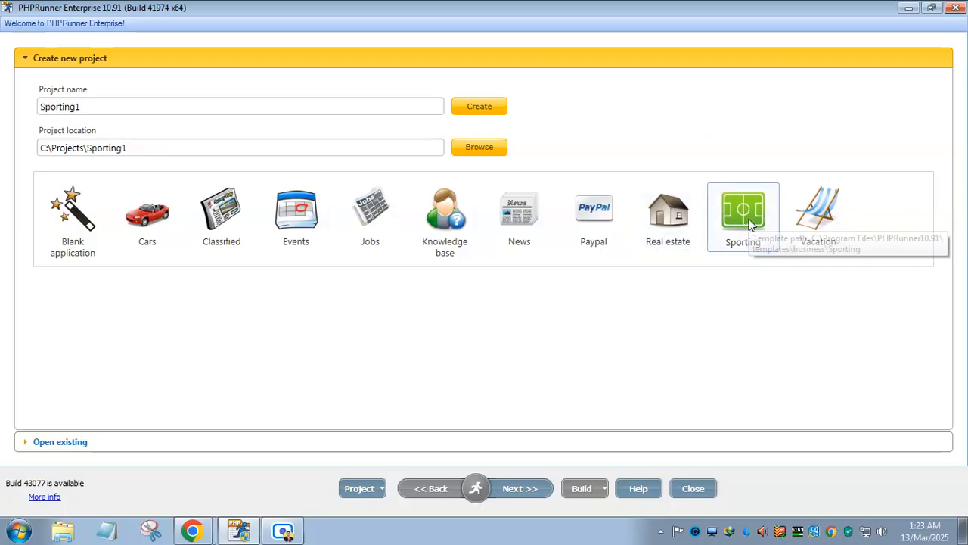
pyautogui.click(812, 214)
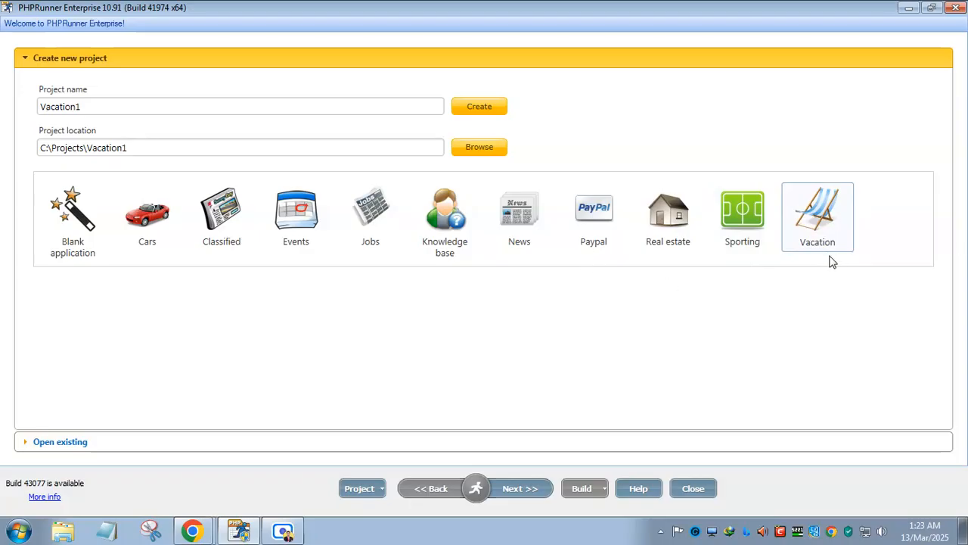
pyautogui.click(161, 217)
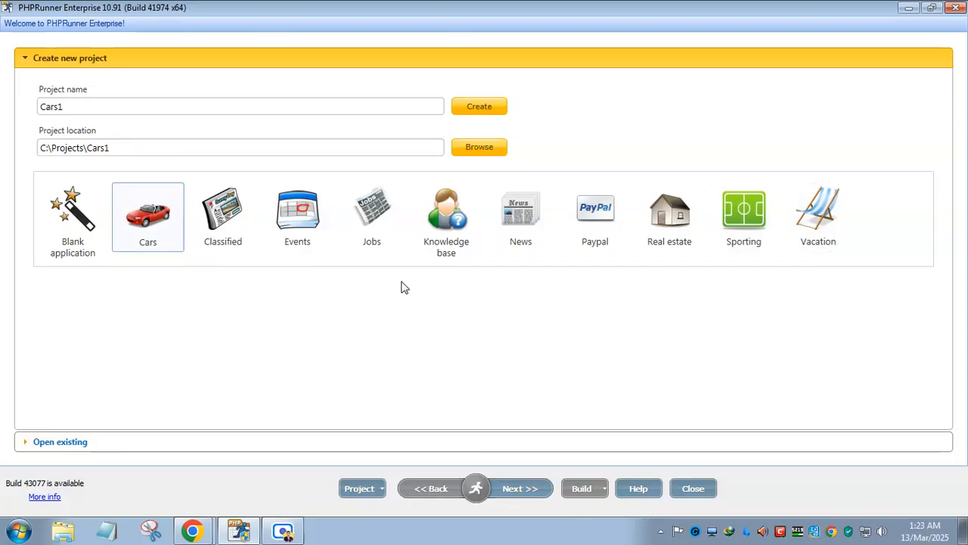
pyautogui.click(50, 226)
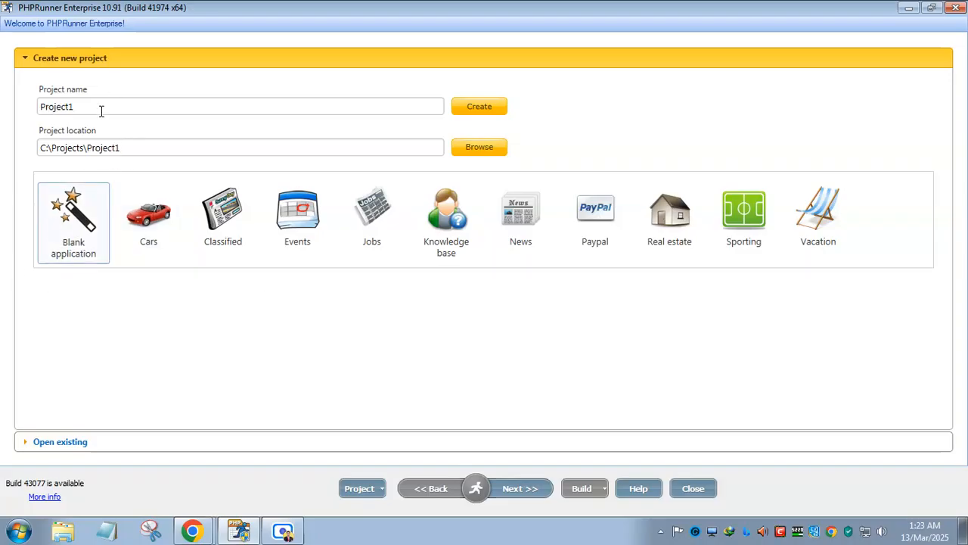
pyautogui.moveTo(100, 111); pyautogui.dragTo(4, 98)
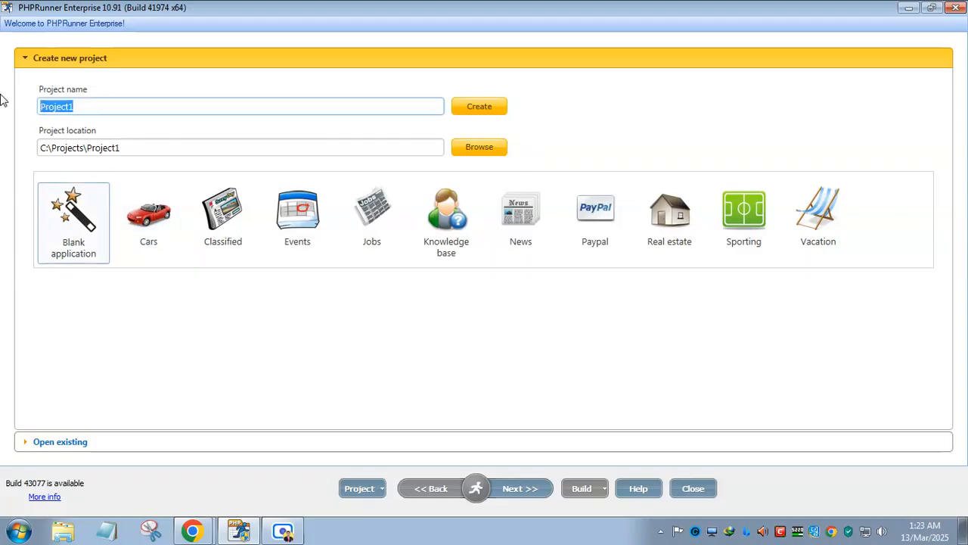
pyautogui.click(147, 224)
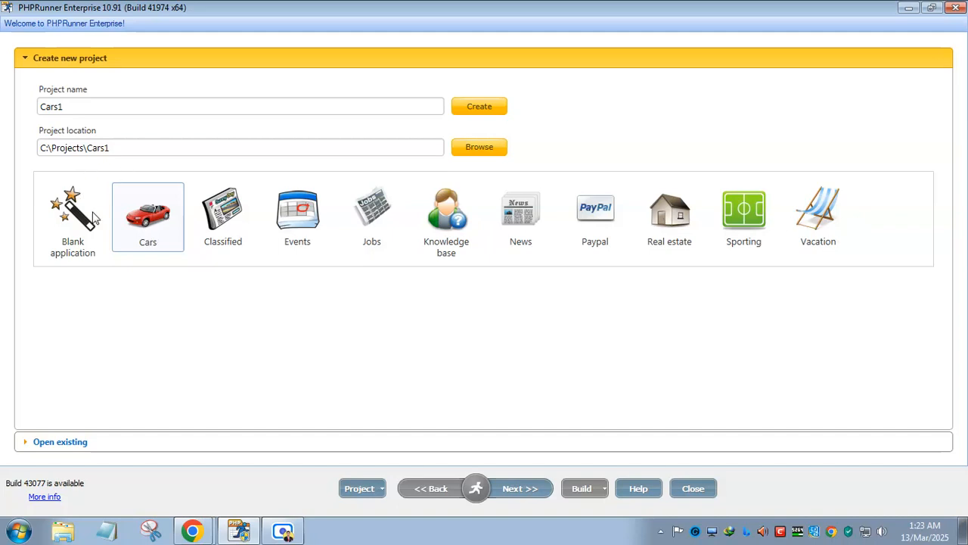
# Create a blank application project named Attendance in C:\Projects\Attendance.
pyautogui.click(70, 230)
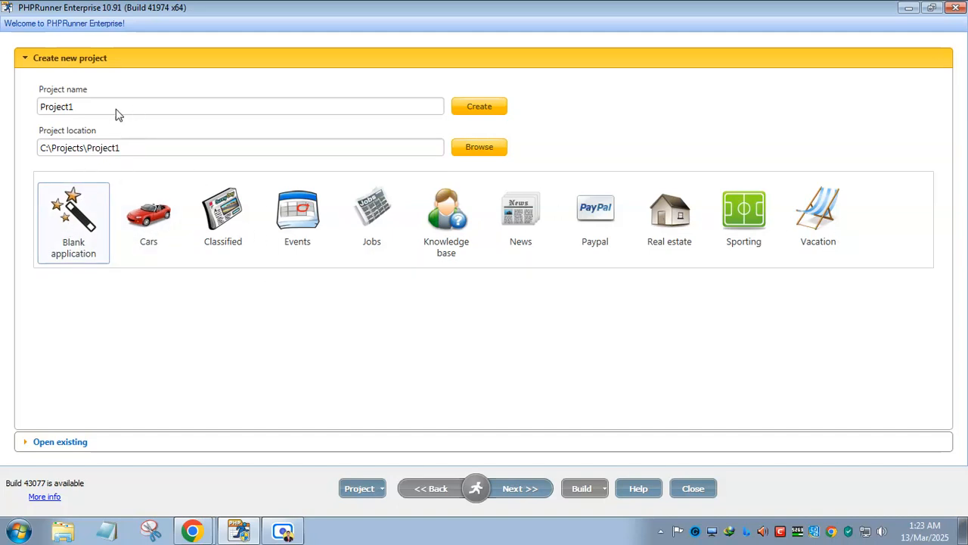
pyautogui.moveTo(104, 108); pyautogui.dragTo(37, 106)
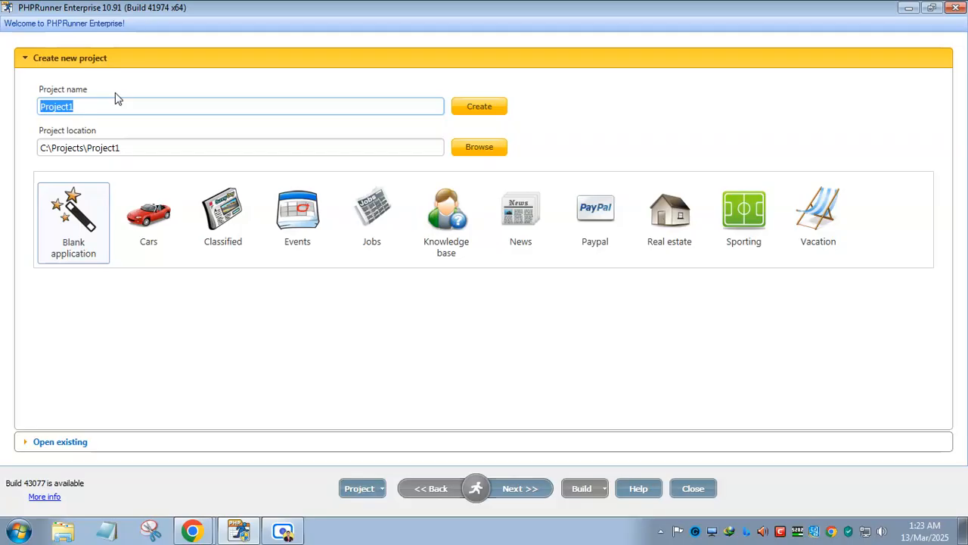
pyautogui.write('Attendance')
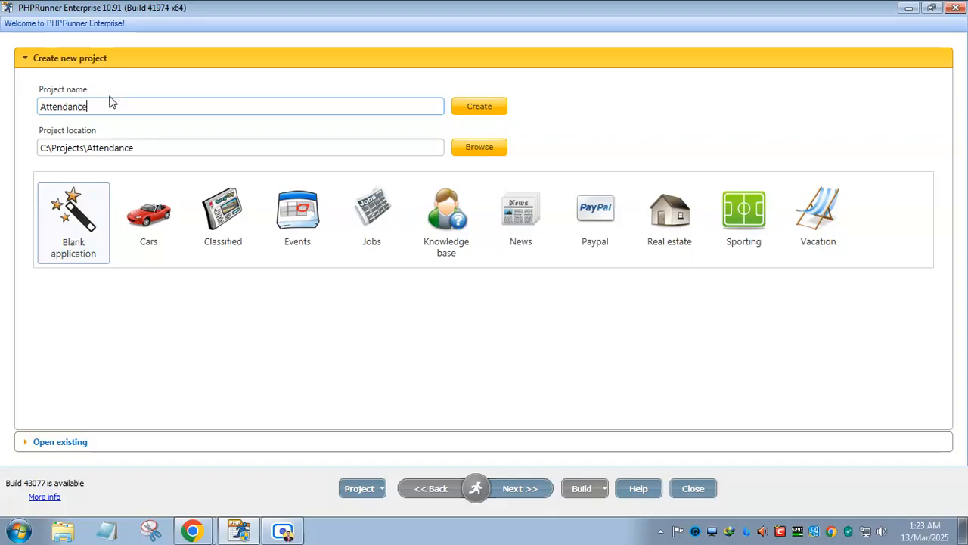
pyautogui.moveTo(152, 148); pyautogui.dragTo(32, 151)
pyautogui.click(73, 147)
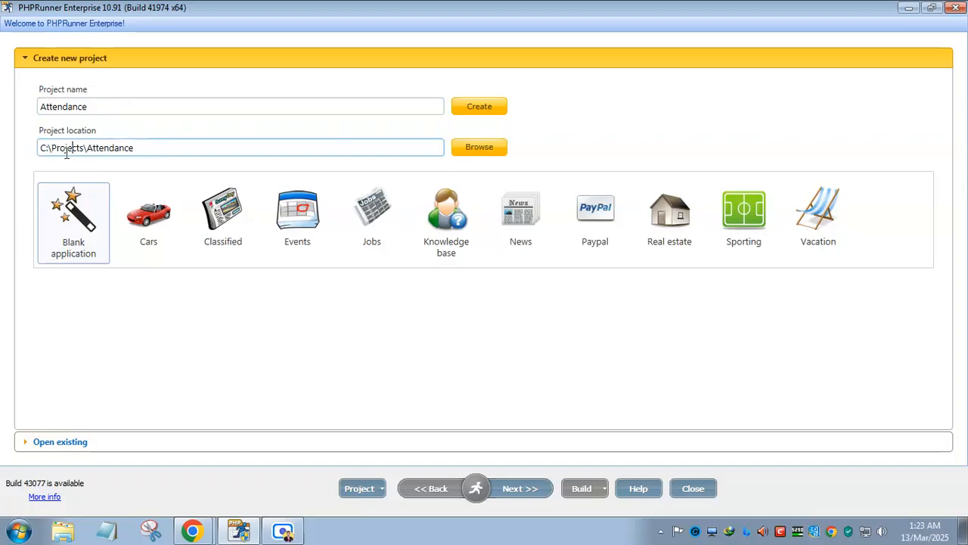
pyautogui.click(483, 107)
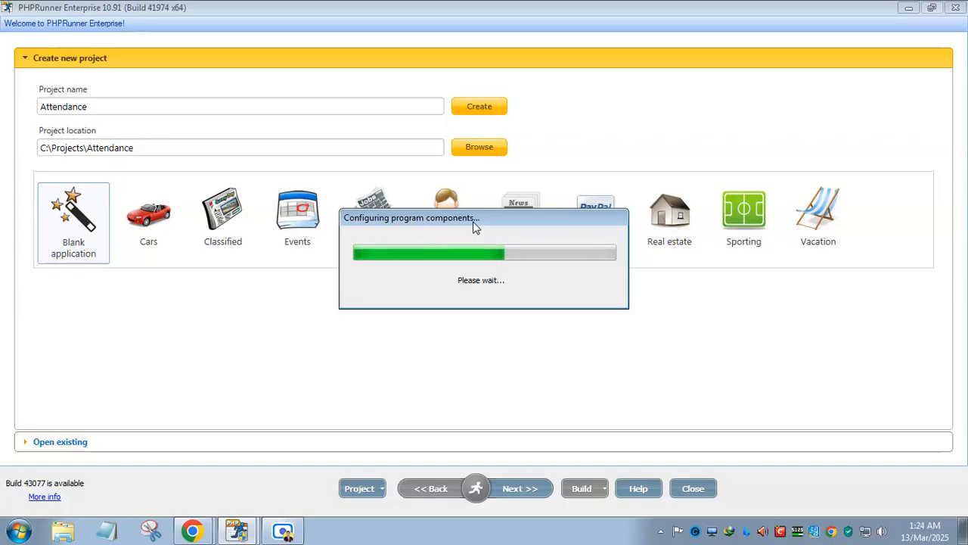
# Switch to the file explorer and launch xampp-control.exe from C:\xampp, leaving only the XAMPP Control Panel in front of the project.
pyautogui.press('super')
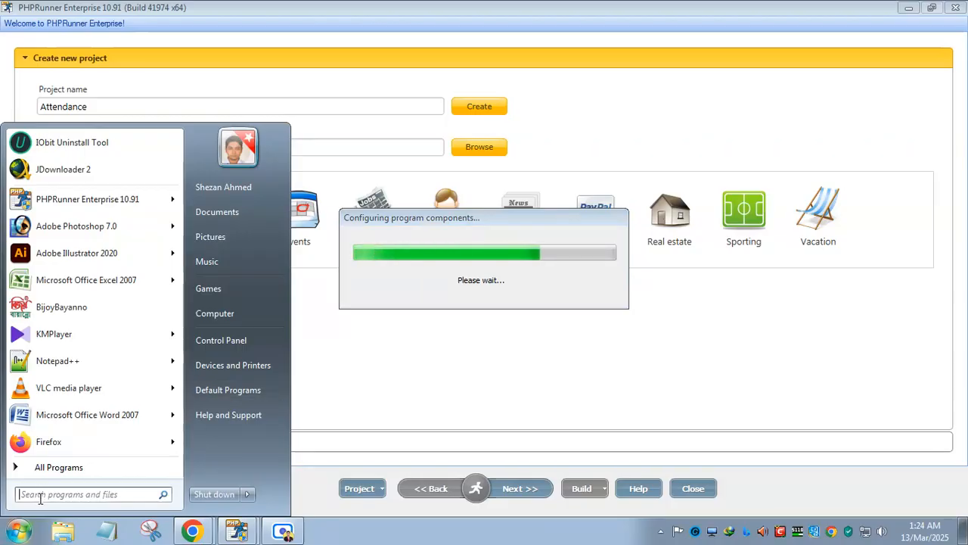
pyautogui.click(217, 313)
pyautogui.doubleClick(441, 242)
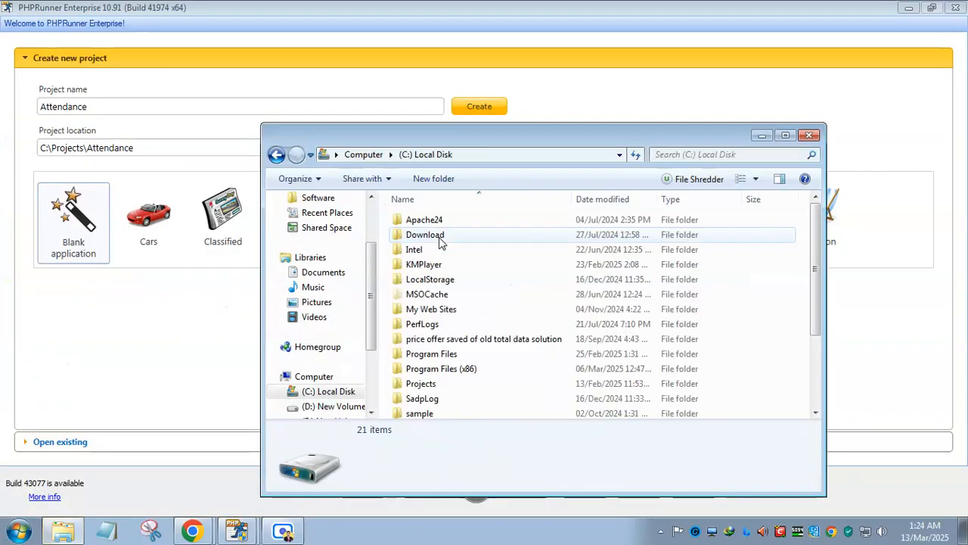
pyautogui.click(443, 398)
pyautogui.scroll(-3, 443, 398)
pyautogui.doubleClick(418, 351)
pyautogui.scroll(-12, 425, 354)
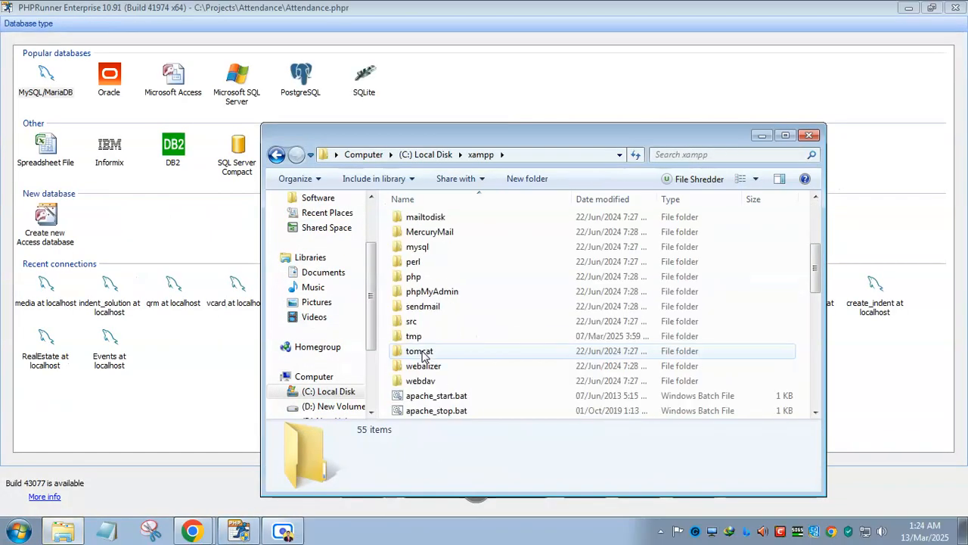
pyautogui.doubleClick(441, 380)
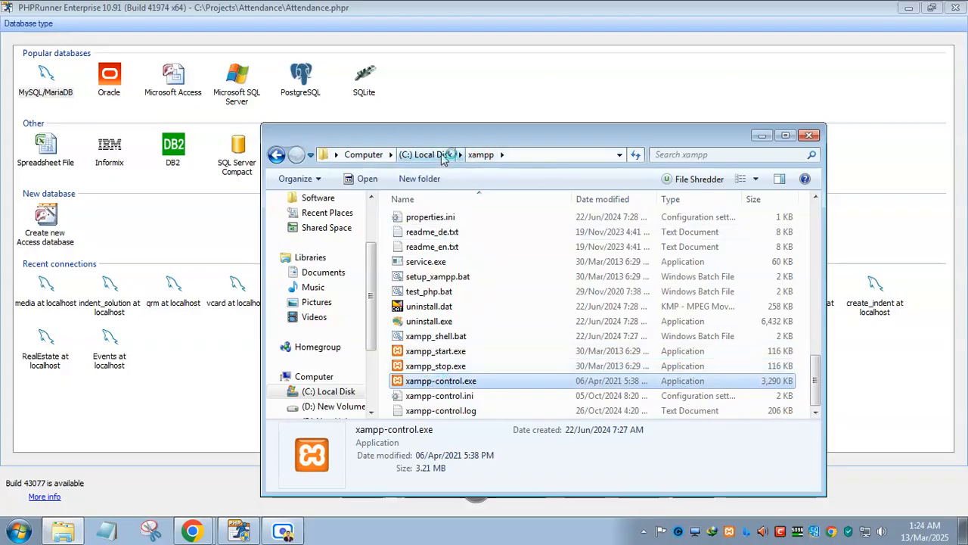
pyautogui.click(761, 137)
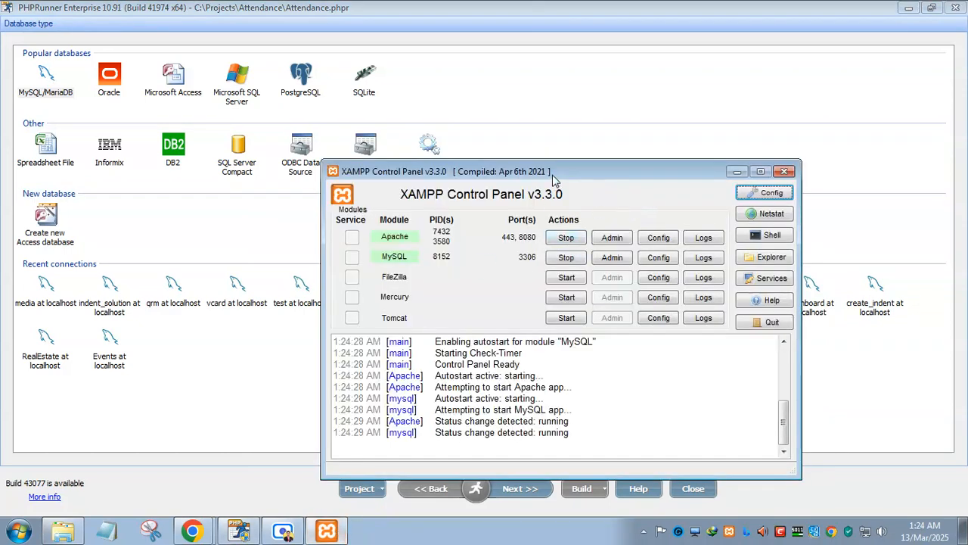
pyautogui.moveTo(555, 173); pyautogui.dragTo(546, 112)
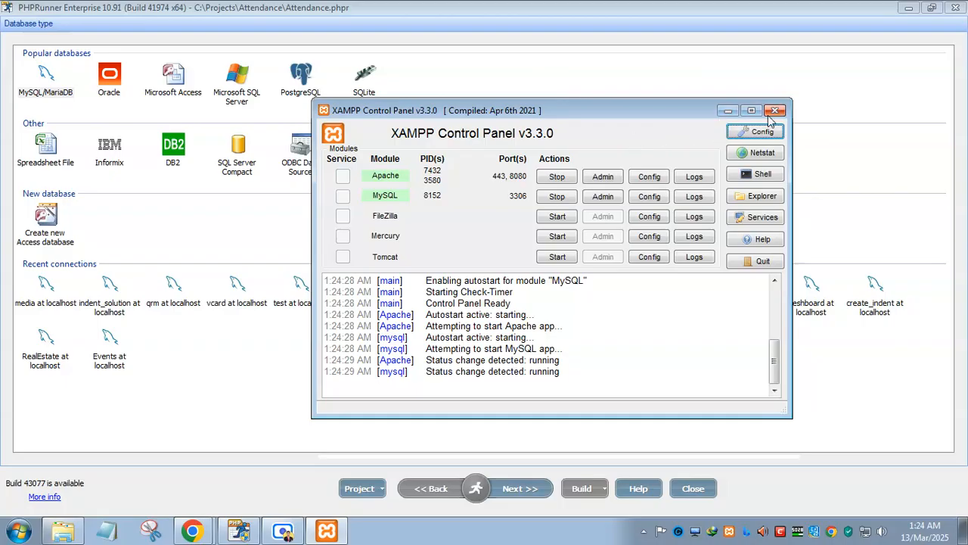
# Open phpMyAdmin from XAMPP's MySQL module and create a database named Attendance with the utf8mb4_general_ci collation.
pyautogui.click(601, 200)
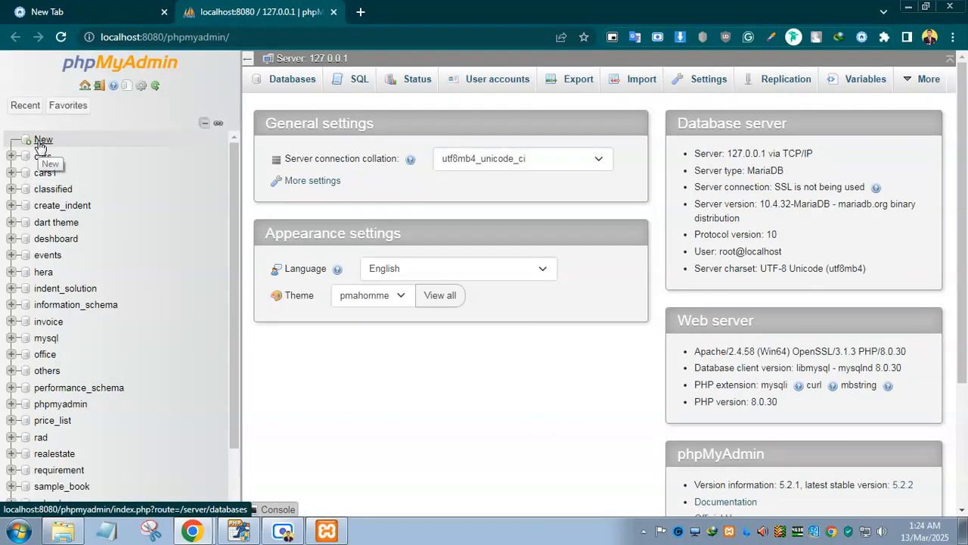
pyautogui.click(43, 144)
pyautogui.click(359, 204)
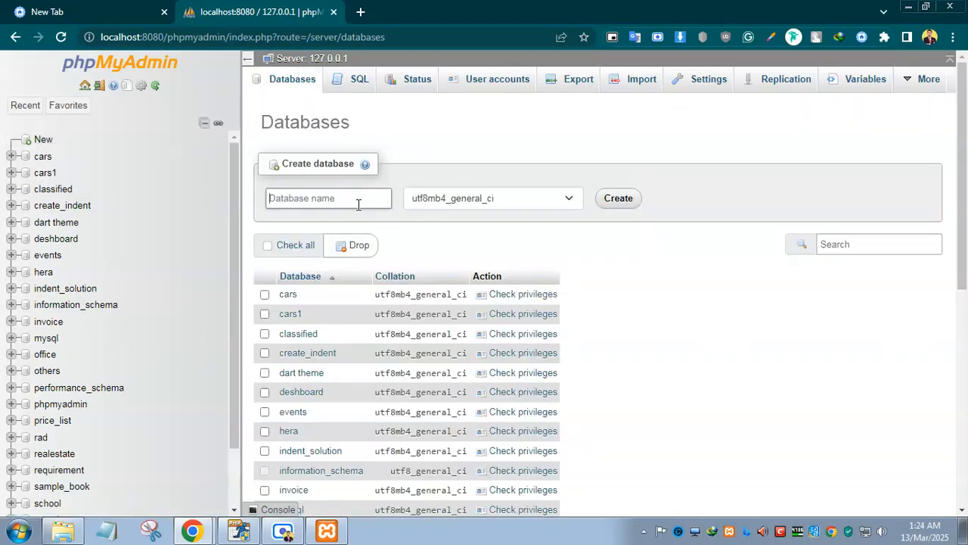
pyautogui.write('Attendance')
pyautogui.click(624, 199)
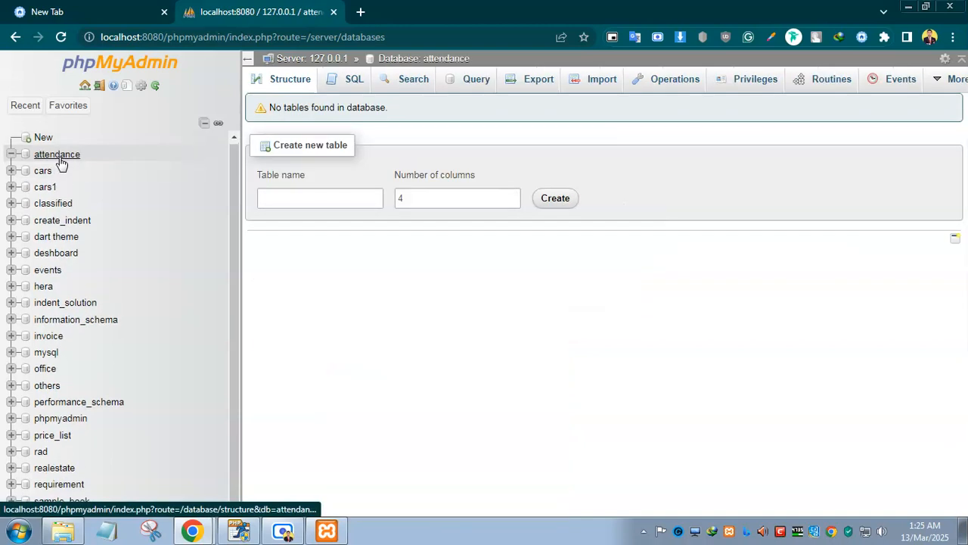
# Dismiss the browser and the XAMPP Control Panel, and return to the database type selection in PHPRunner.
pyautogui.moveTo(96, 159); pyautogui.dragTo(34, 155)
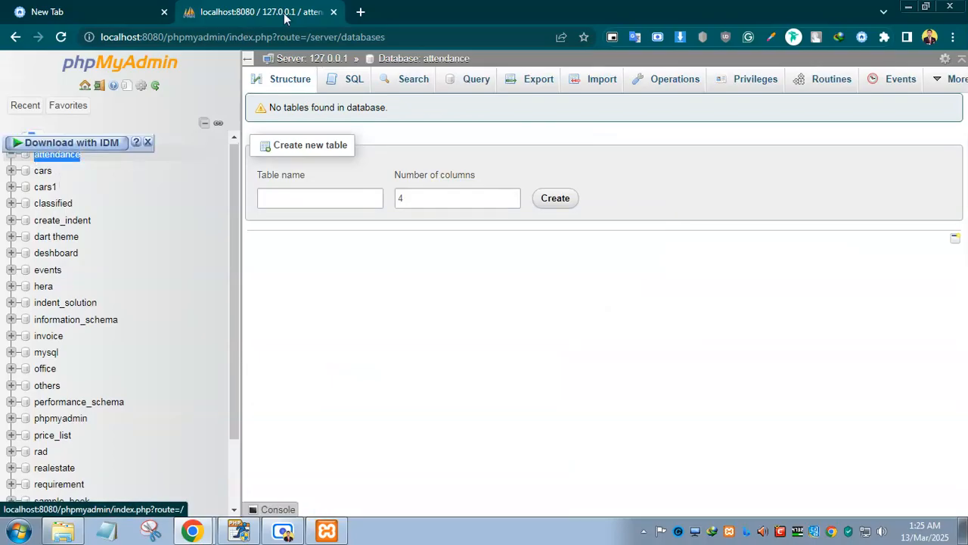
pyautogui.middleClick(273, 4)
pyautogui.click(910, 9)
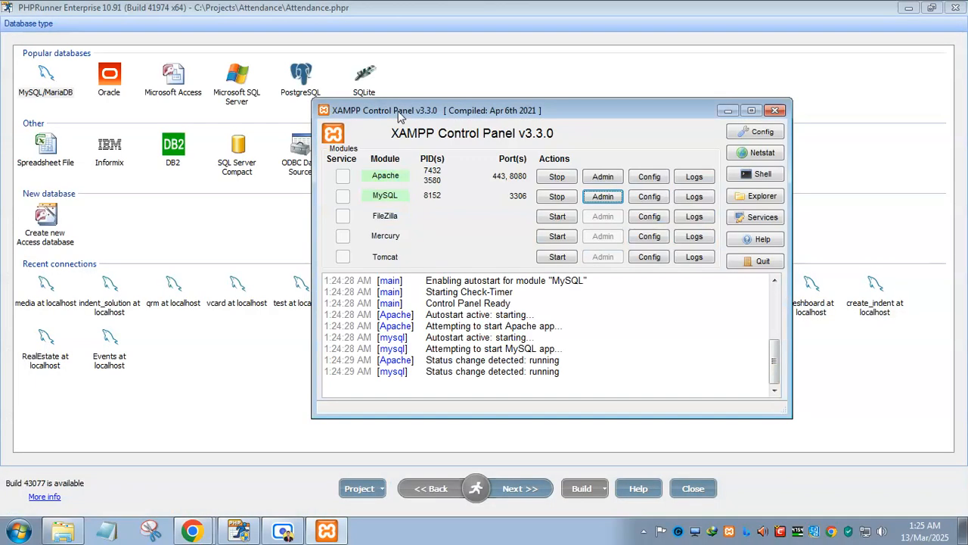
pyautogui.click(774, 111)
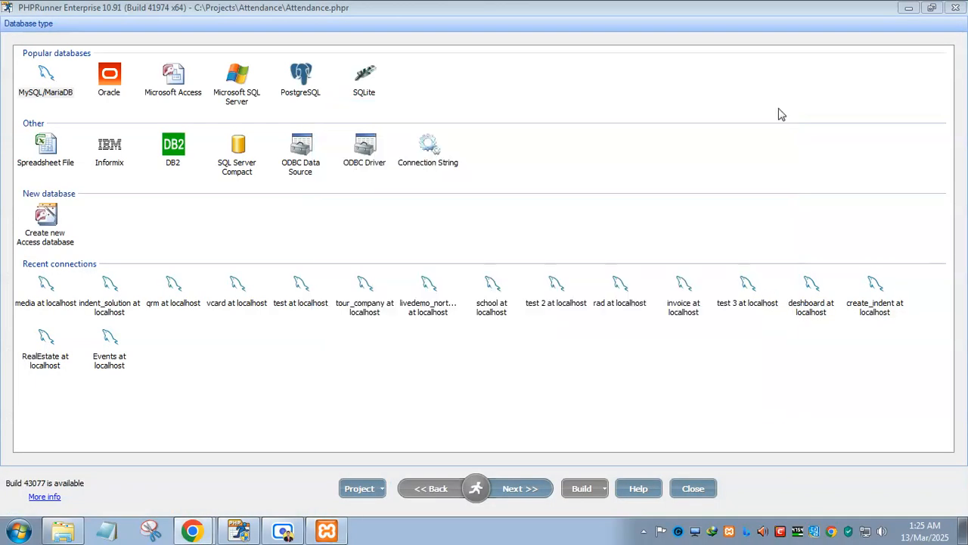
# Look through the database types, including Oracle, Microsoft Access, PostgreSQL and SQLite, and select MySQL/MariaDB for the project.
pyautogui.click(59, 82)
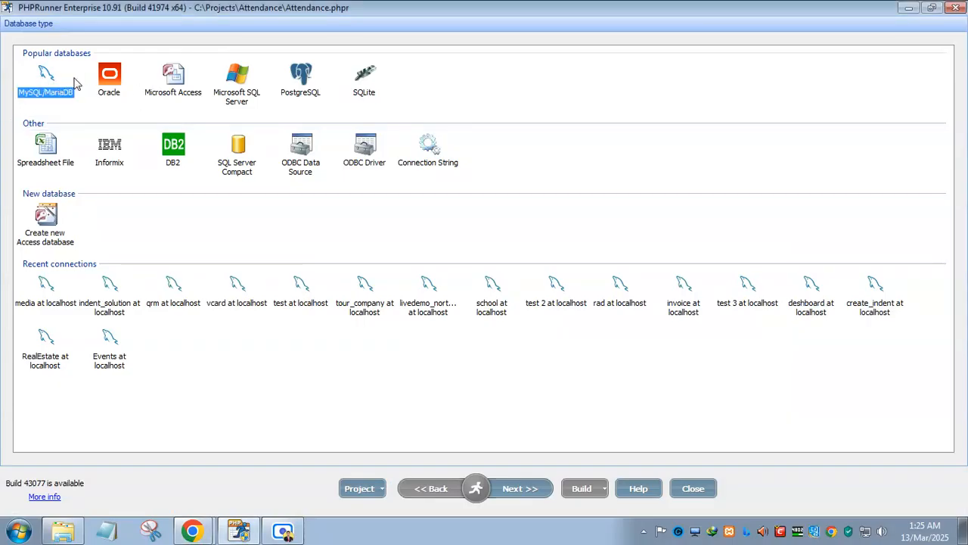
pyautogui.click(110, 85)
pyautogui.click(175, 83)
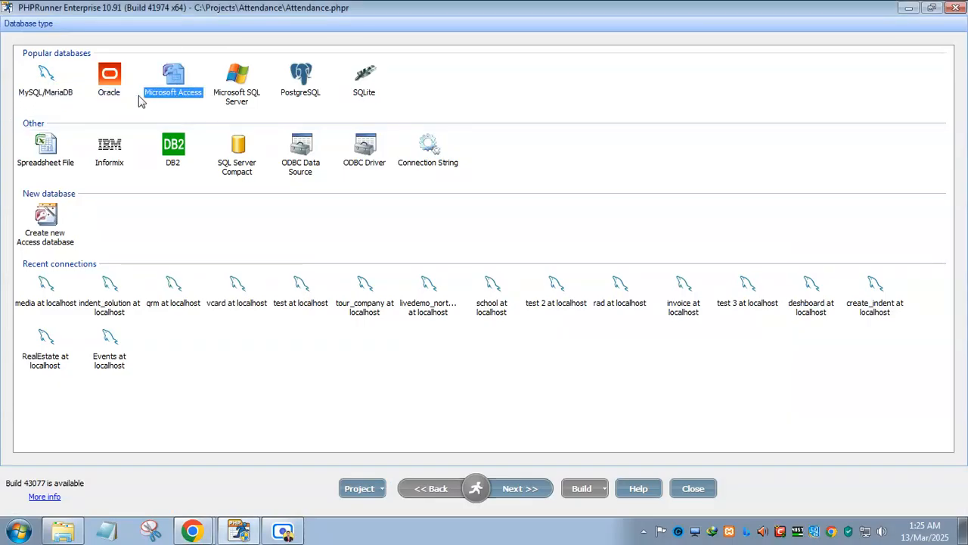
pyautogui.click(237, 82)
pyautogui.click(299, 83)
pyautogui.click(364, 87)
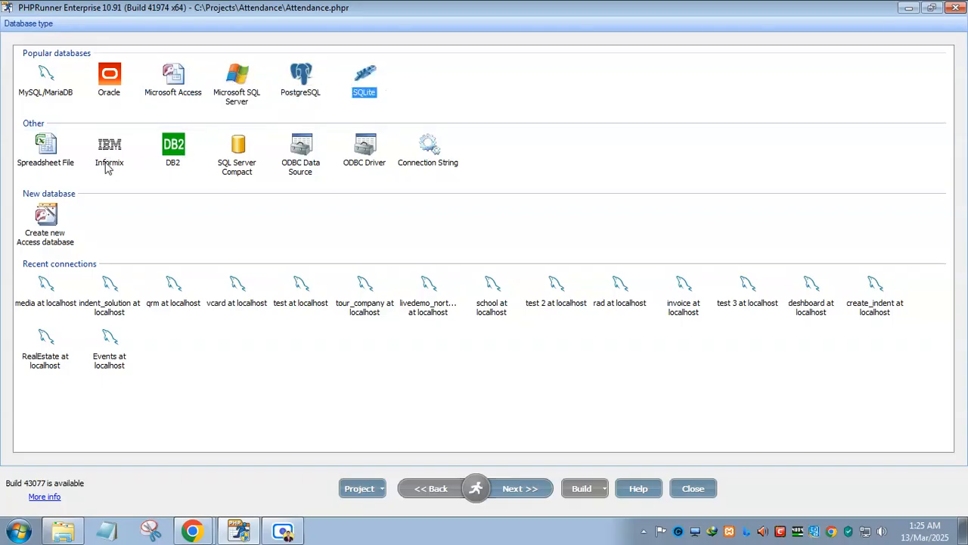
pyautogui.click(45, 219)
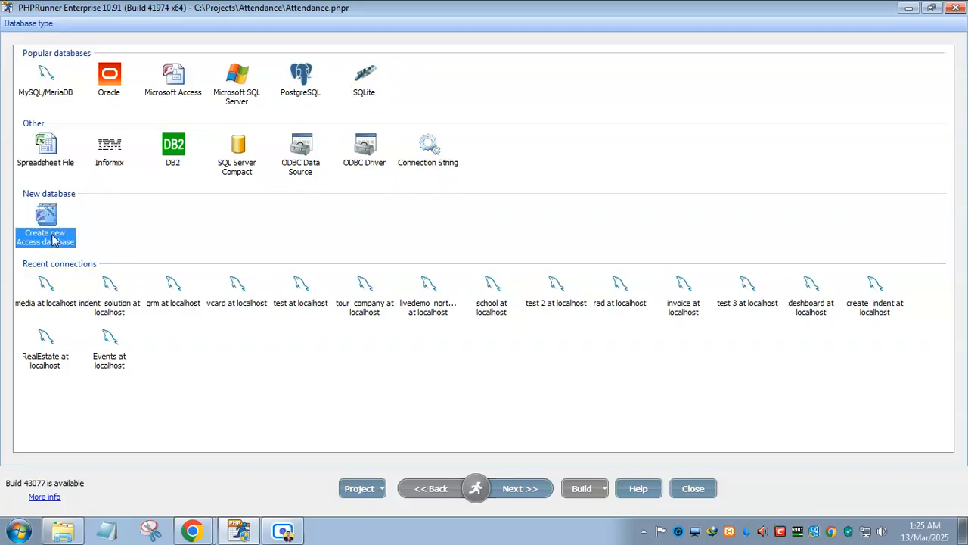
pyautogui.click(49, 83)
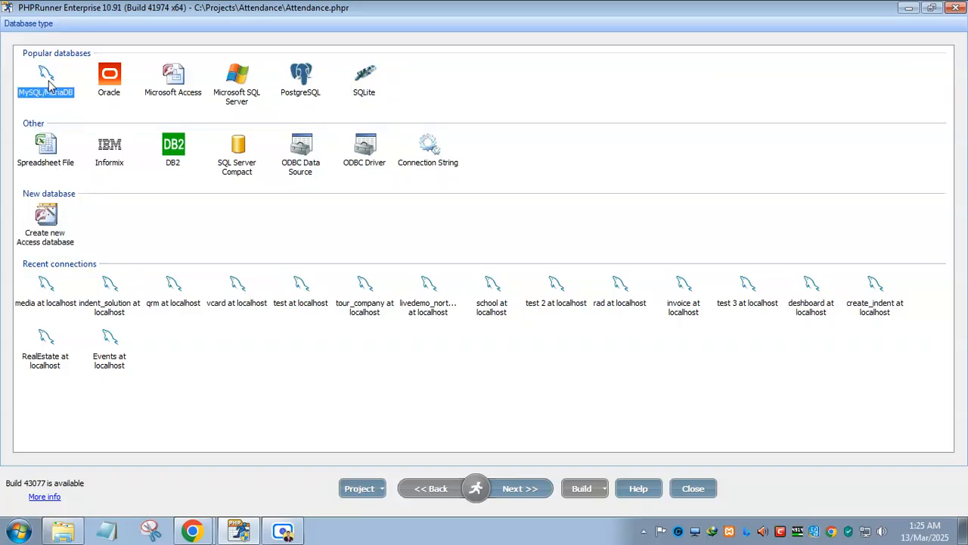
# Connect to the MySQL server on localhost as user root and use the attendance database for the project.
pyautogui.click(529, 490)
pyautogui.click(491, 189)
pyautogui.write('r')
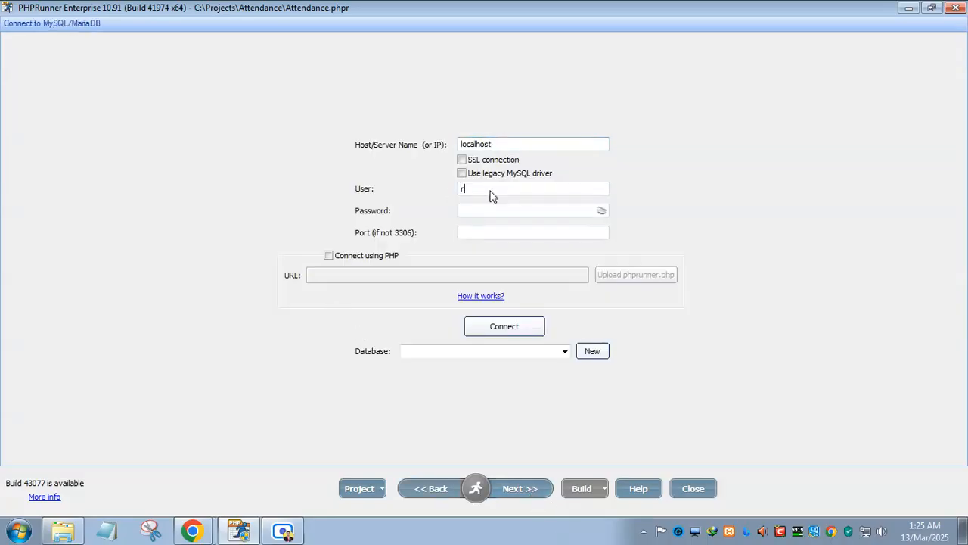
pyautogui.write('oot')
pyautogui.click(490, 212)
pyautogui.click(518, 337)
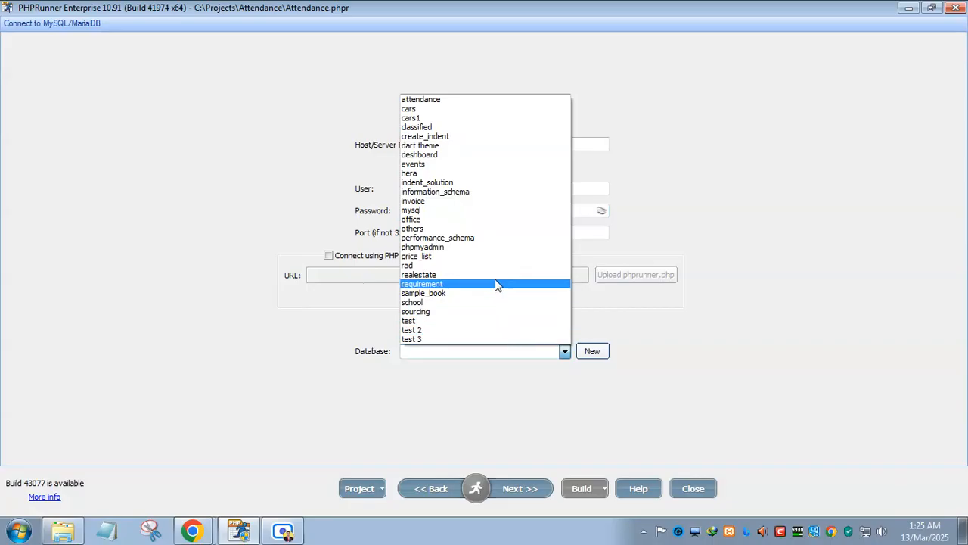
pyautogui.click(421, 99)
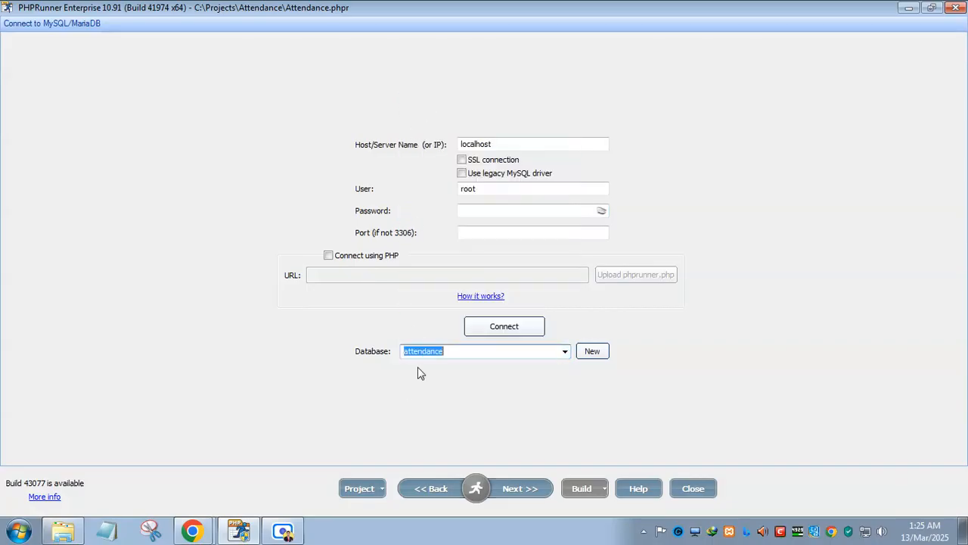
pyautogui.click(529, 491)
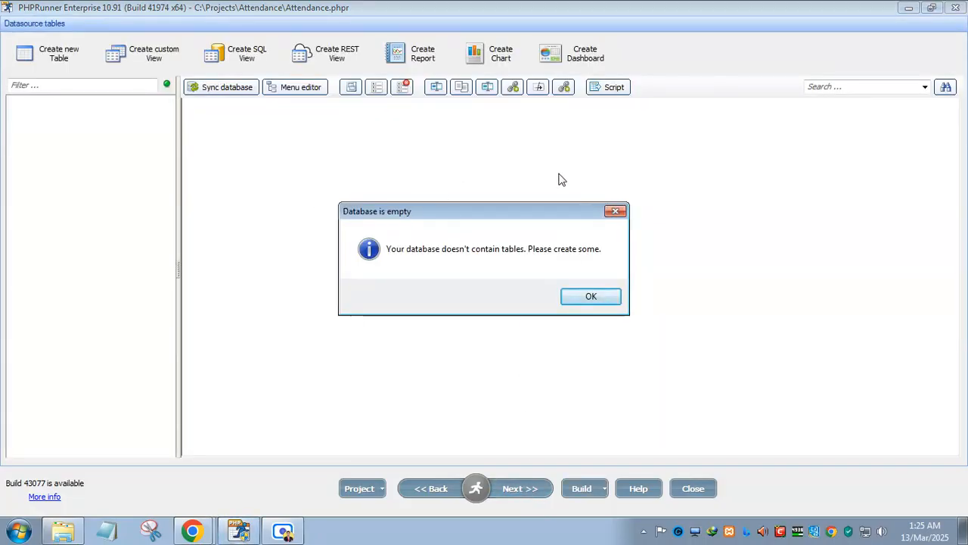
# Start a new table named Employee and name its first field ID.
pyautogui.click(586, 298)
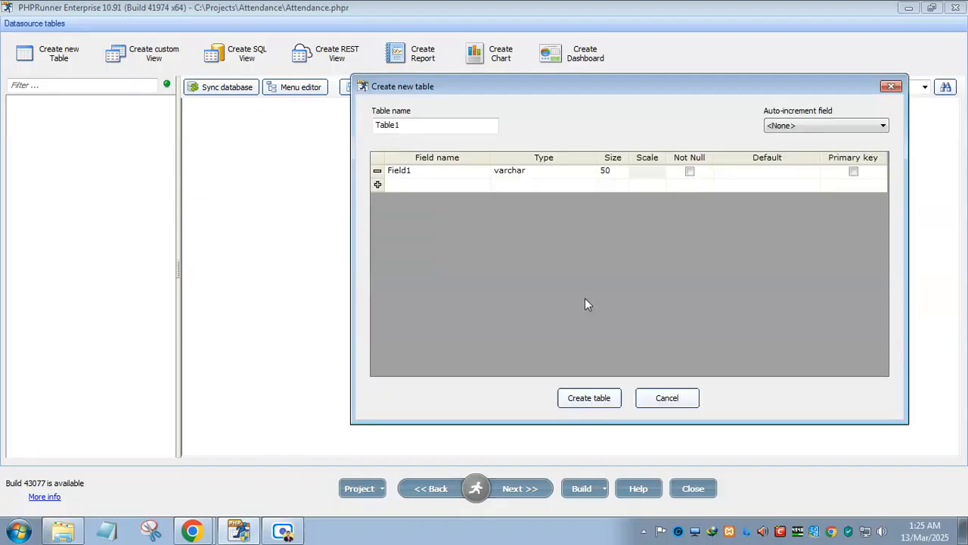
pyautogui.doubleClick(426, 126)
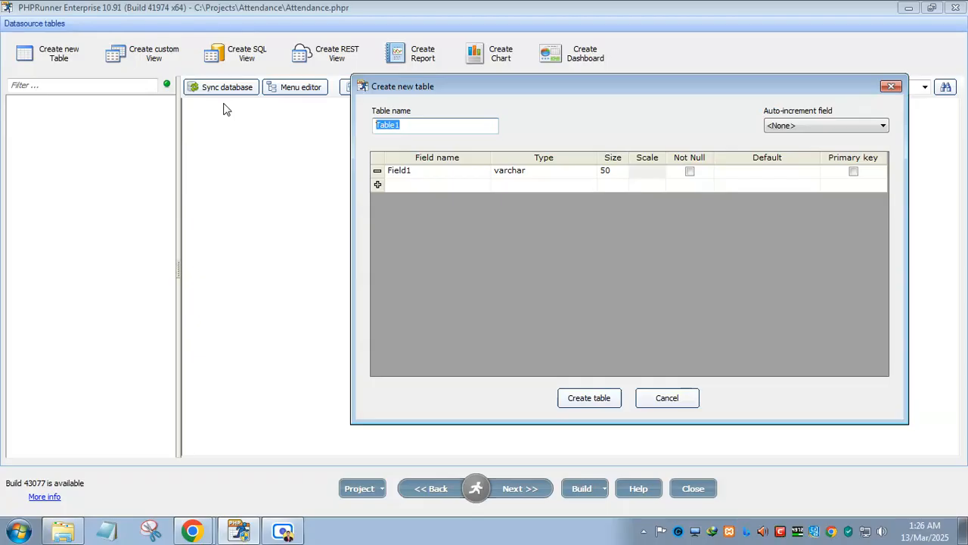
pyautogui.write('Employ')
pyautogui.click(429, 173)
pyautogui.write('IZD')
pyautogui.press('BackSpace')
pyautogui.write('D')
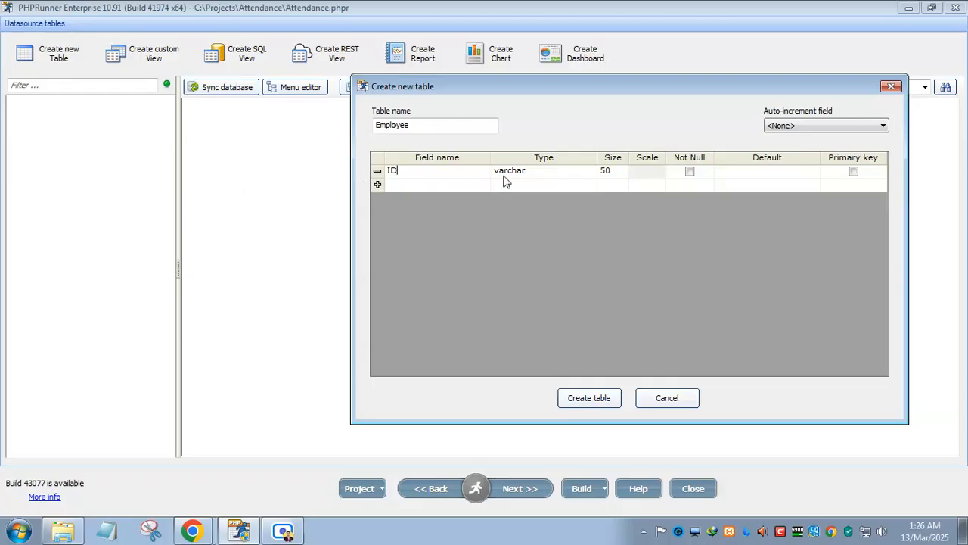
# Set the ID field's type to int and make it the primary key and auto-increment field.
pyautogui.click(530, 170)
pyautogui.scroll(1, 503, 197)
pyautogui.click(503, 185)
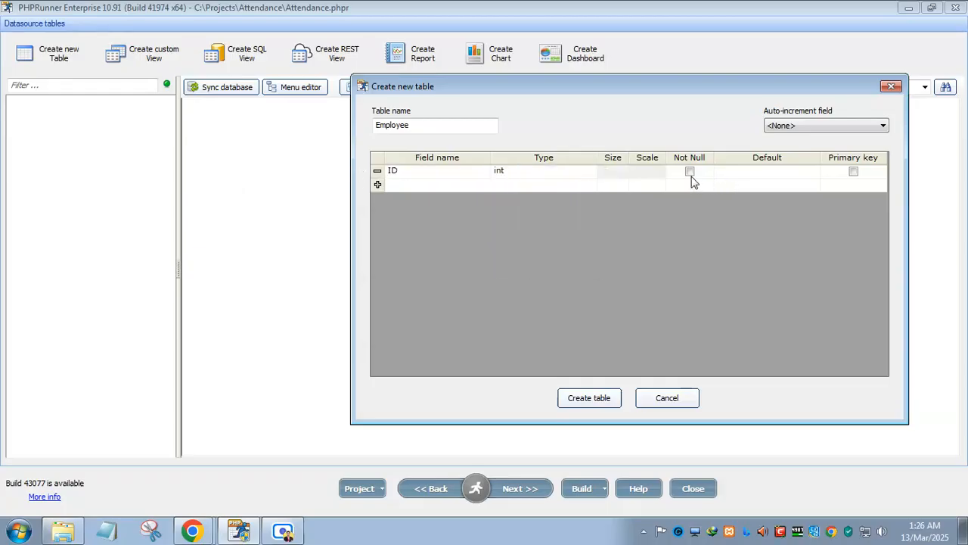
pyautogui.click(854, 174)
pyautogui.click(800, 127)
pyautogui.click(776, 148)
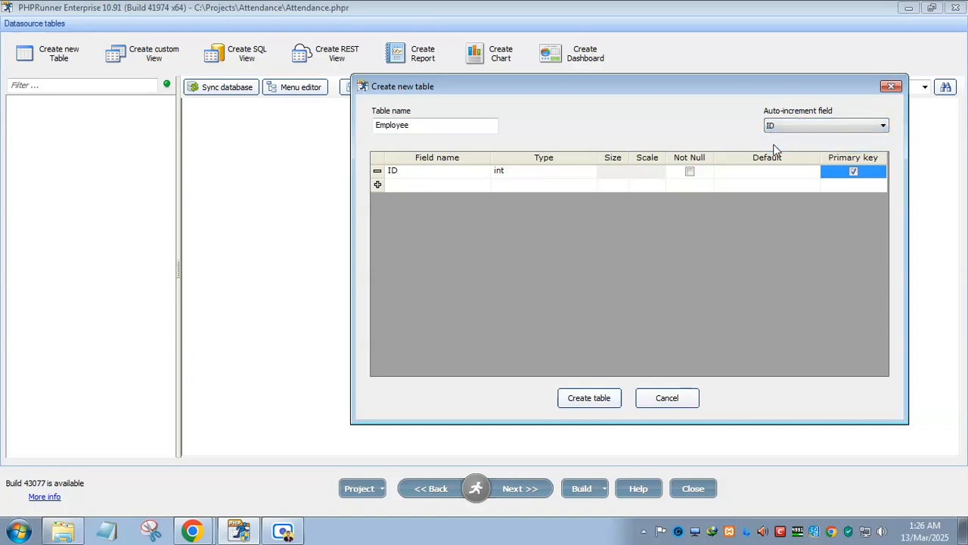
# Add the fields Employee Name and Designation below ID in the Employee table.
pyautogui.click(443, 183)
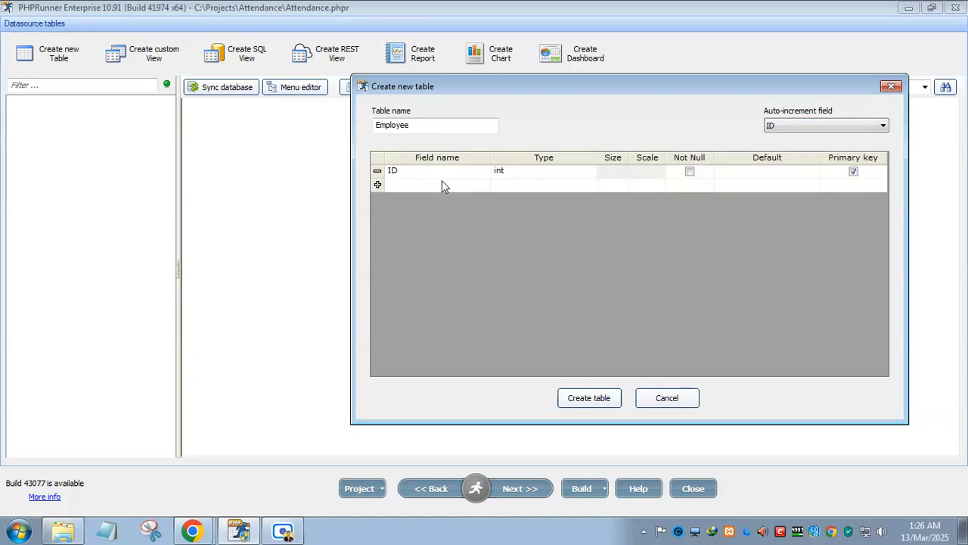
pyautogui.write('Employee Name')
pyautogui.press('Return')
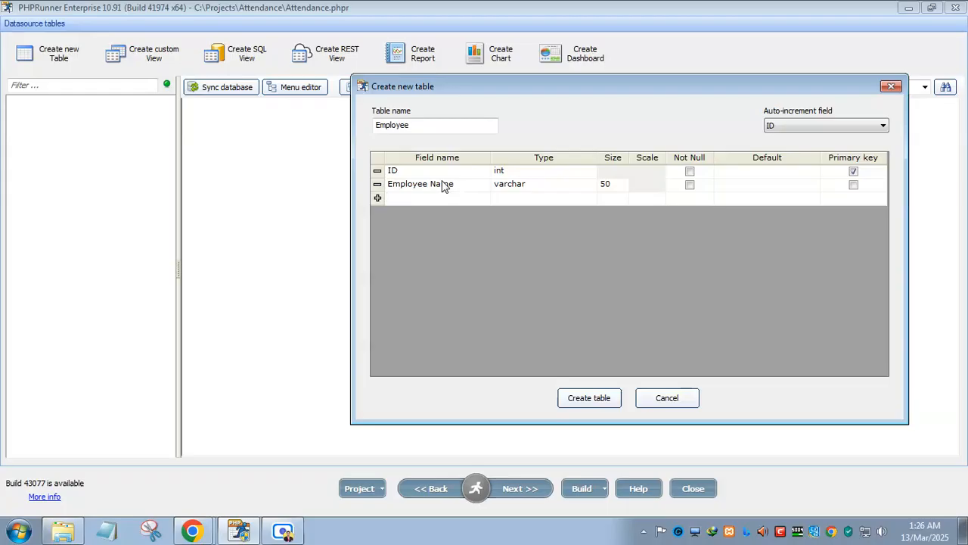
pyautogui.write('Designation')
pyautogui.press('Return')
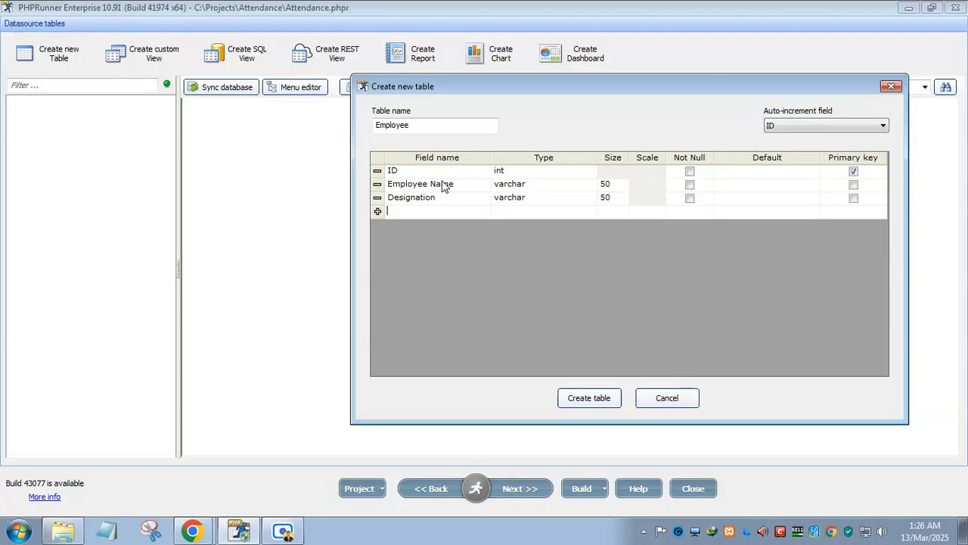
pyautogui.write('Date')
pyautogui.press('Return')
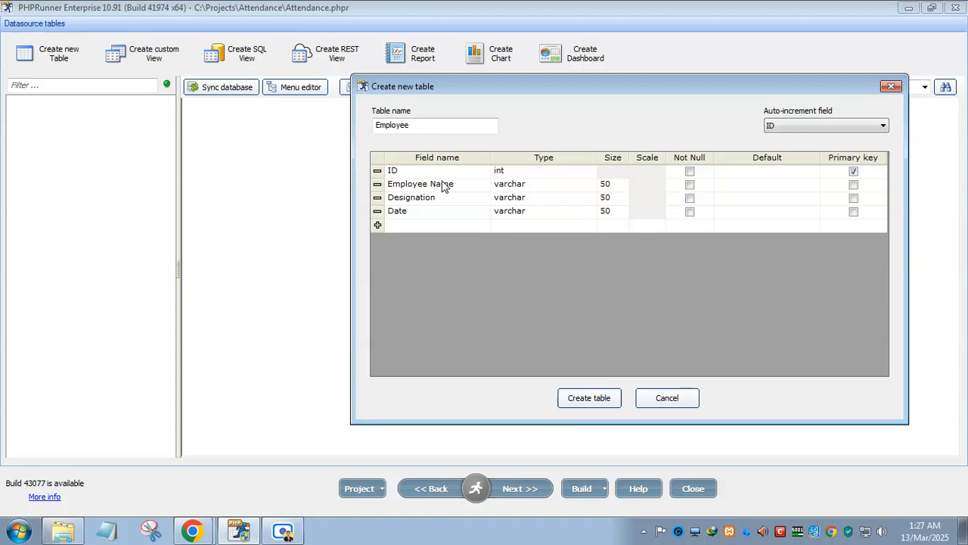
pyautogui.click(416, 215)
pyautogui.click(414, 215)
pyautogui.press('Escape')
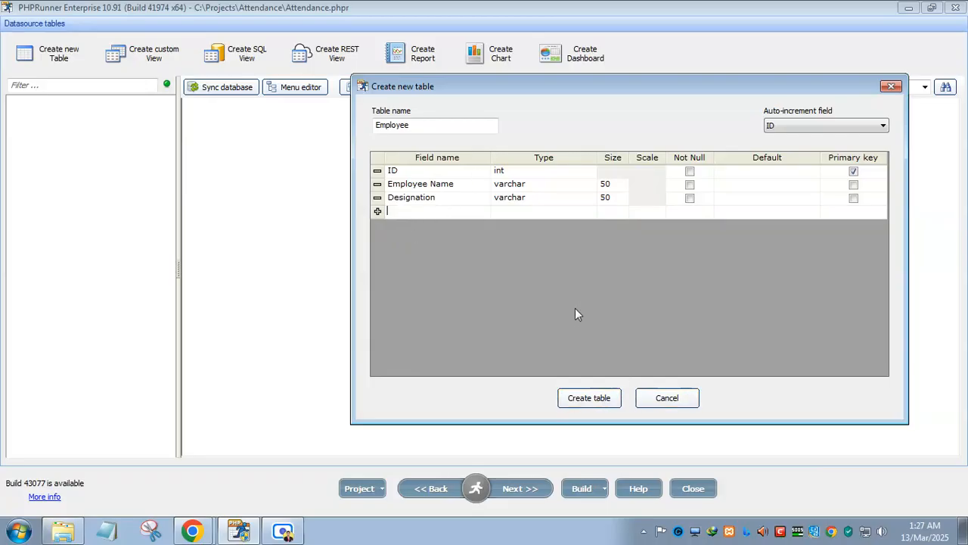
# Set the Employee Name field's size to 100 and create the Employee table.
pyautogui.click(616, 185)
pyautogui.click(619, 186)
pyautogui.write('100')
pyautogui.click(612, 200)
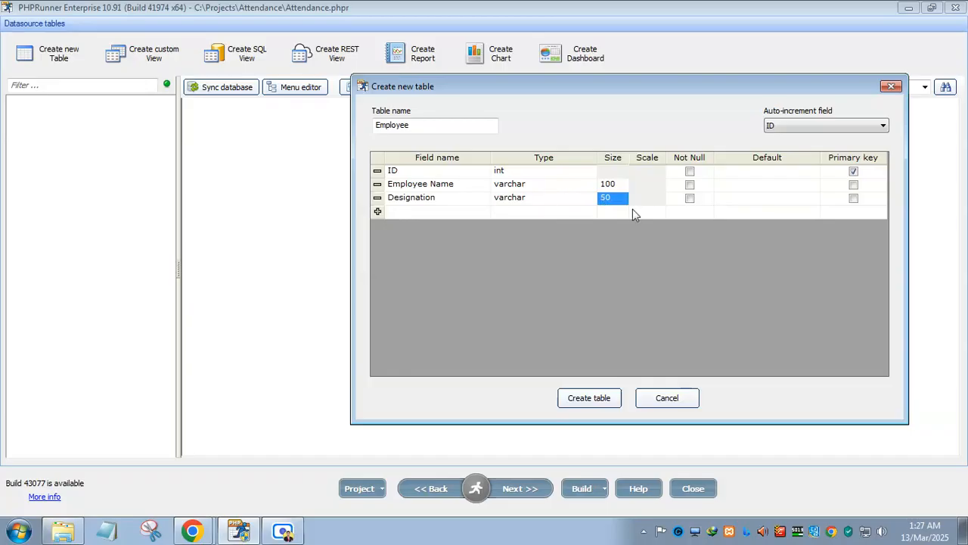
pyautogui.click(589, 398)
# Reposition the employee table box in the diagram and make it slightly taller.
pyautogui.moveTo(239, 134); pyautogui.dragTo(339, 133)
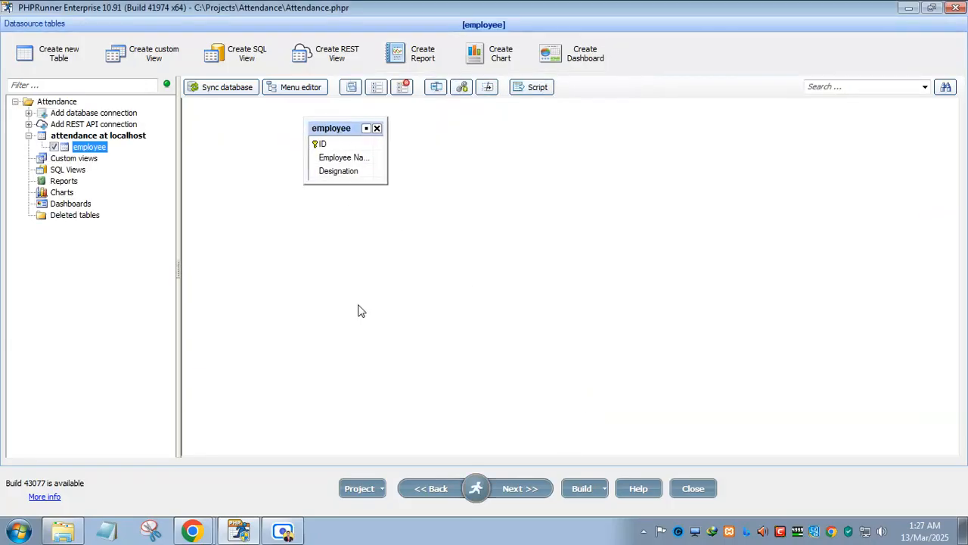
pyautogui.moveTo(361, 185); pyautogui.dragTo(360, 197)
pyautogui.moveTo(350, 130); pyautogui.dragTo(292, 125)
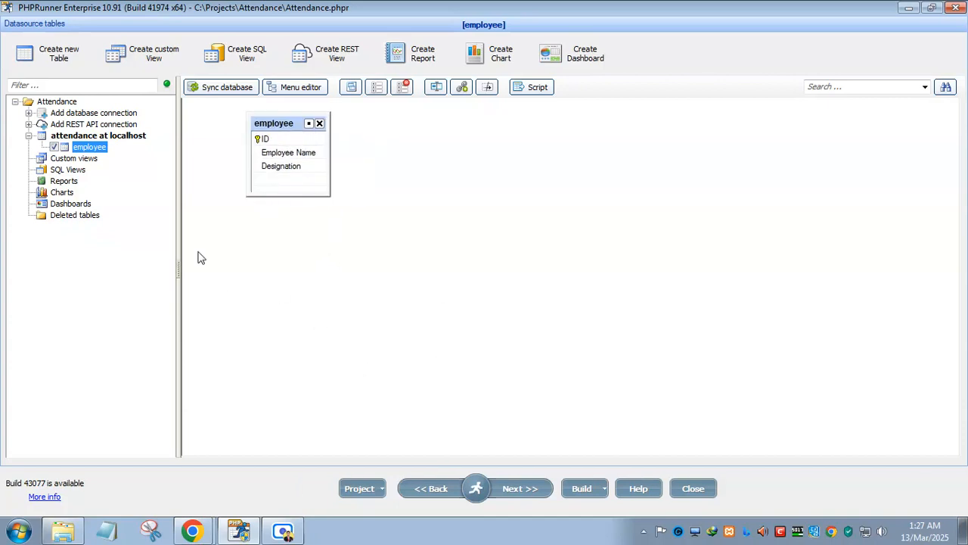
# Build the project and check its Employee page in the browser.
pyautogui.moveTo(470, 493)
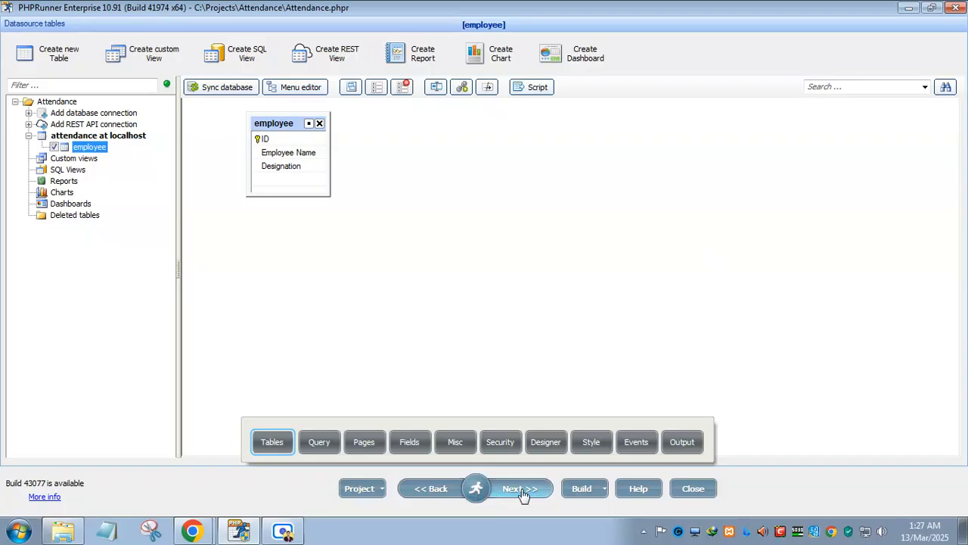
pyautogui.click(576, 489)
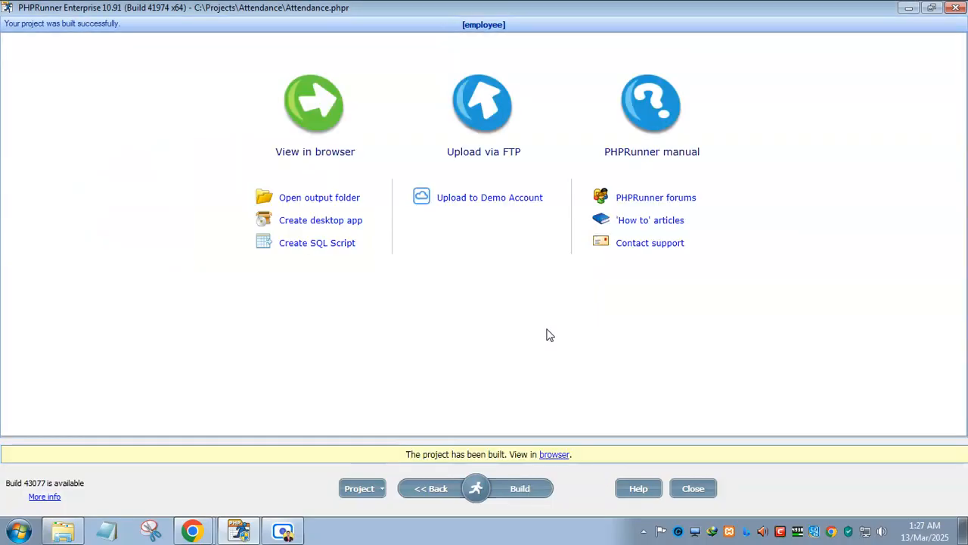
pyautogui.click(553, 455)
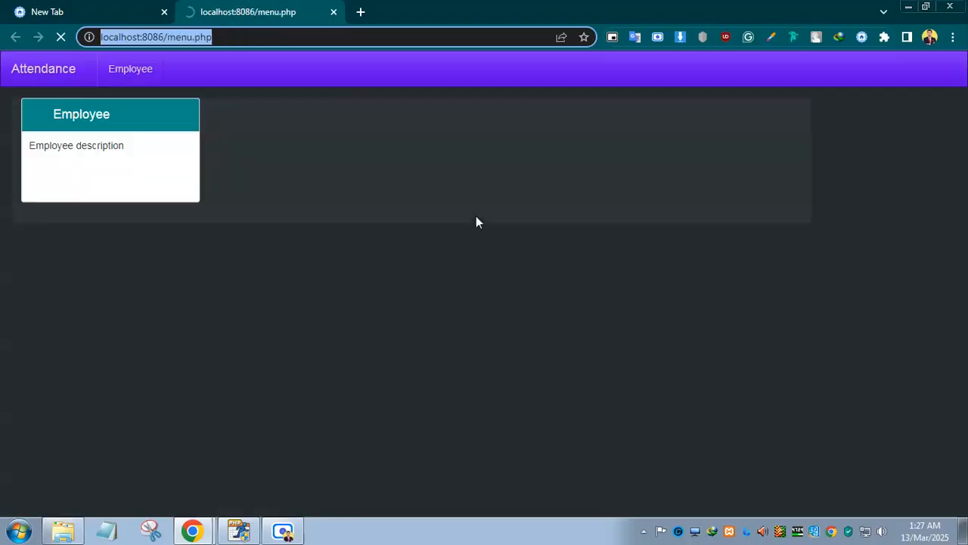
pyautogui.click(81, 114)
pyautogui.click(70, 80)
# Return to PHPRunner and set the theme to default in the Style Editor.
pyautogui.click(253, 526)
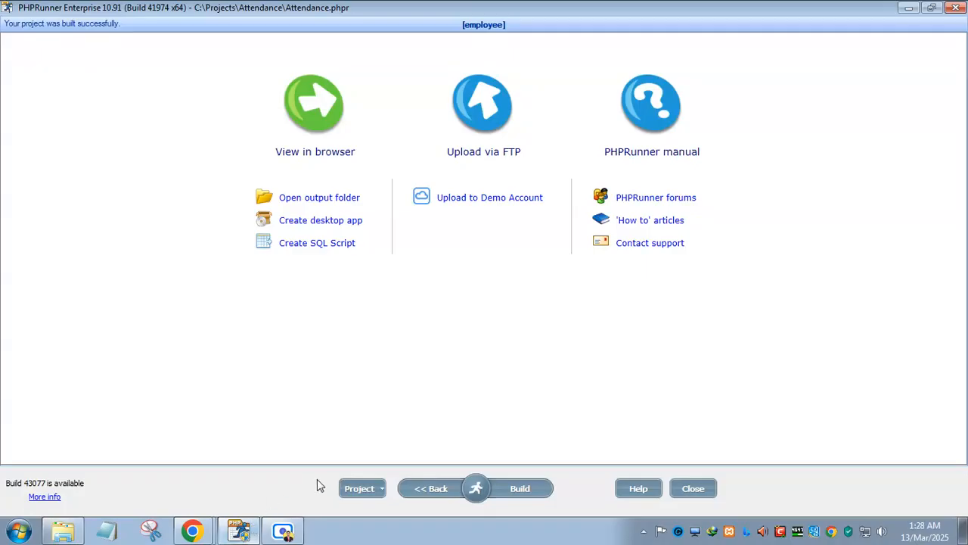
pyautogui.click(476, 490)
pyautogui.click(593, 441)
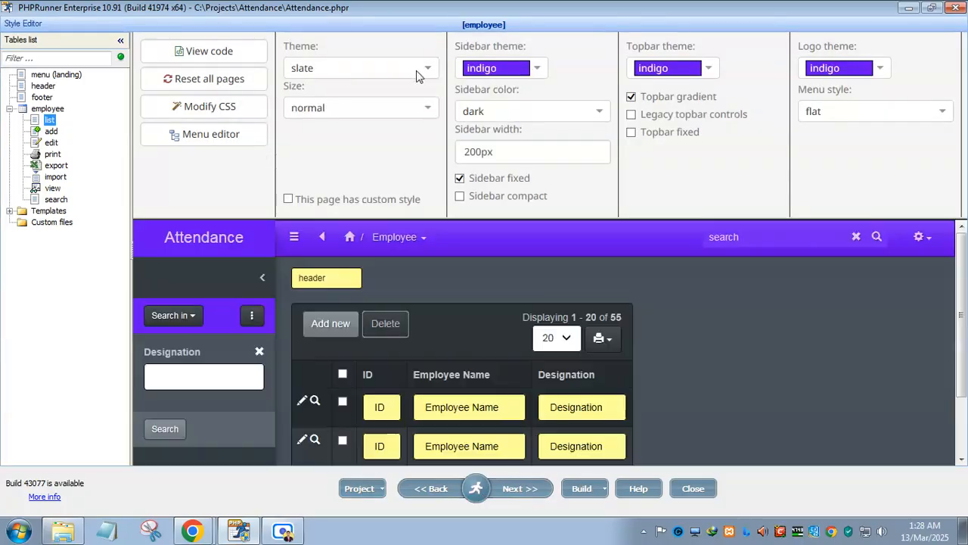
pyautogui.click(416, 76)
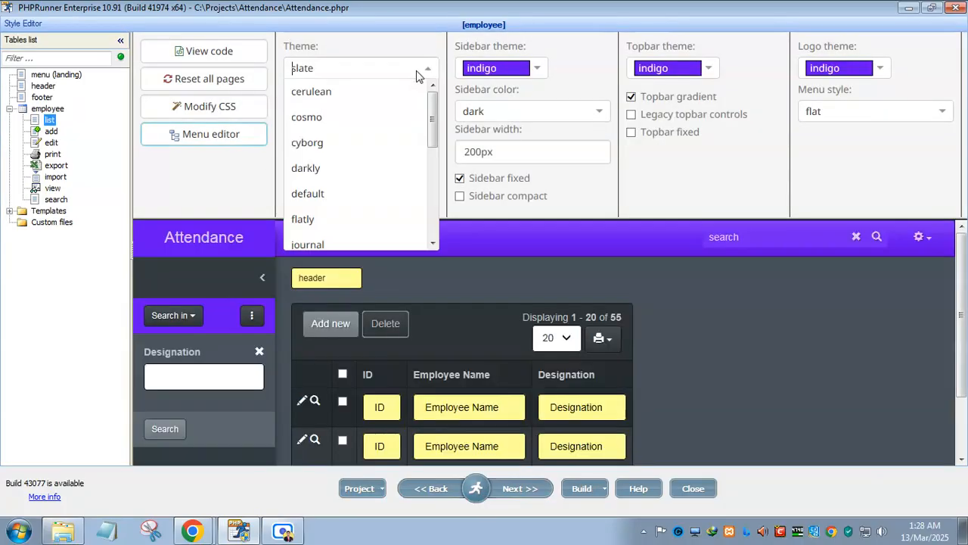
pyautogui.moveTo(432, 121); pyautogui.dragTo(434, 142)
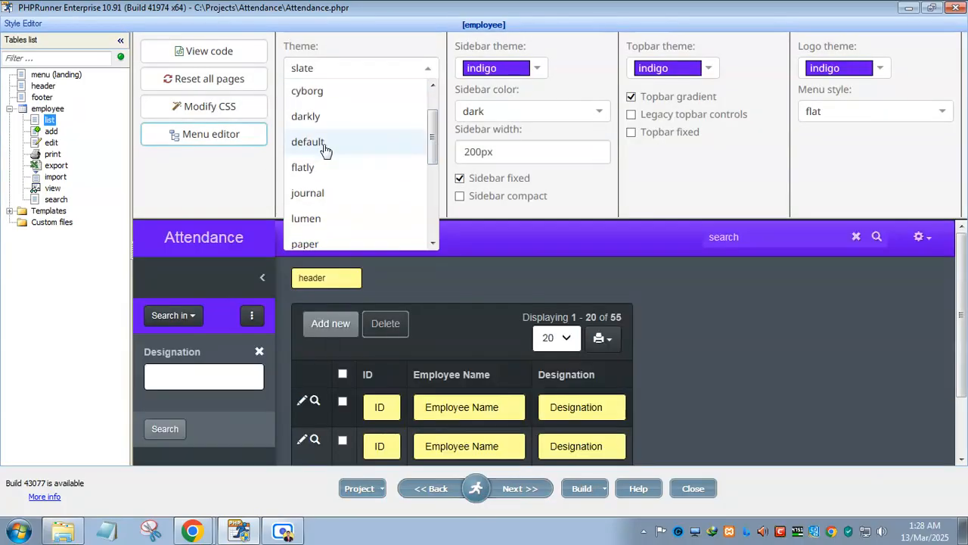
pyautogui.click(540, 75)
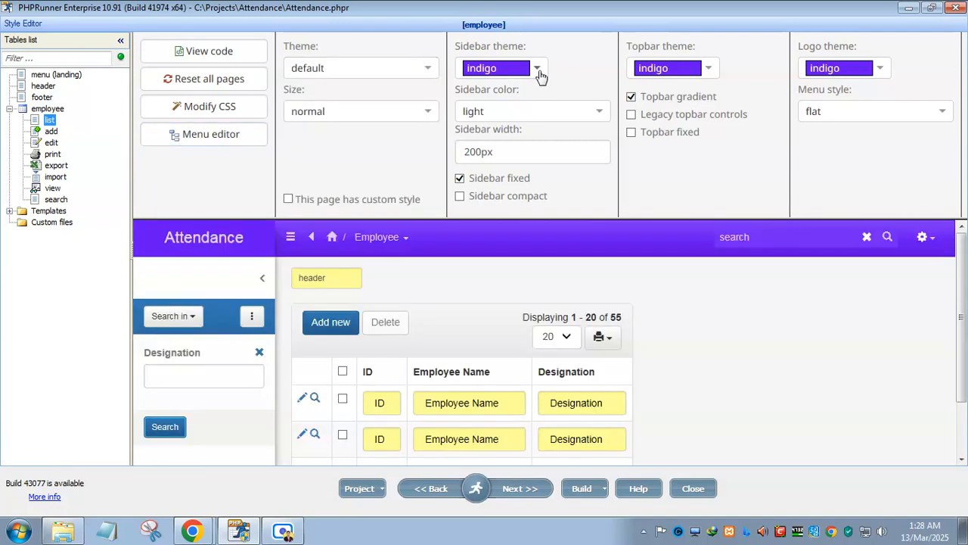
# Set the sidebar theme to legacy and both the topbar and logo themes to lightblue.
pyautogui.click(540, 76)
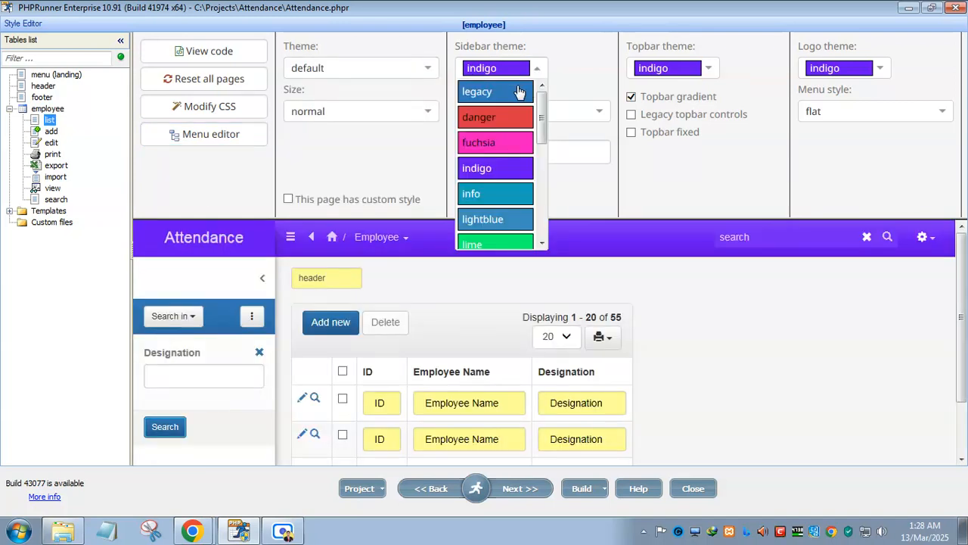
pyautogui.click(521, 92)
pyautogui.click(707, 72)
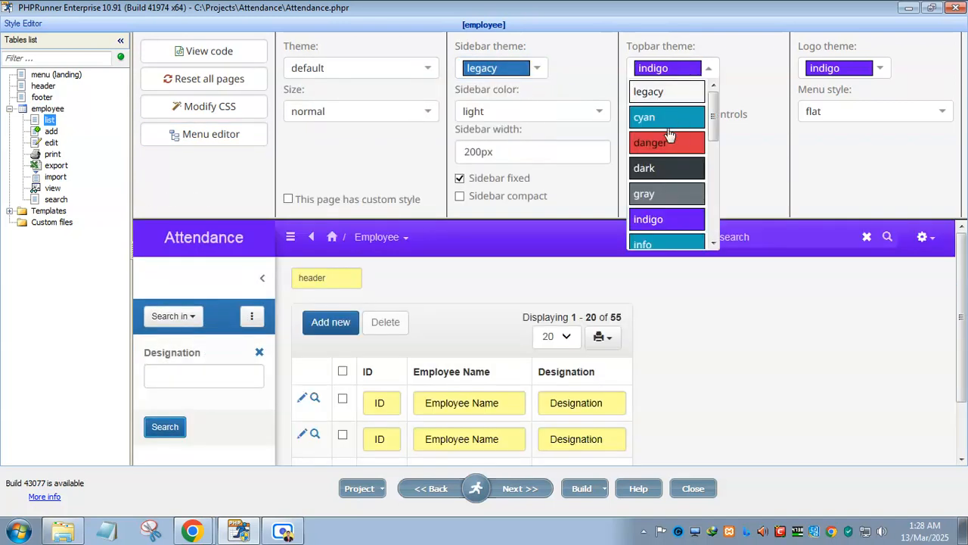
pyautogui.scroll(-4, 669, 194)
pyautogui.click(674, 193)
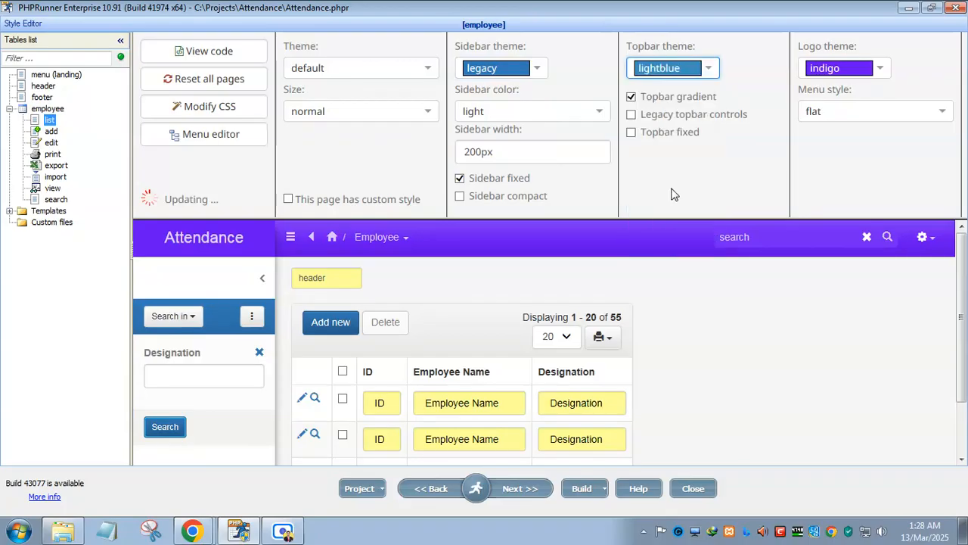
pyautogui.click(883, 70)
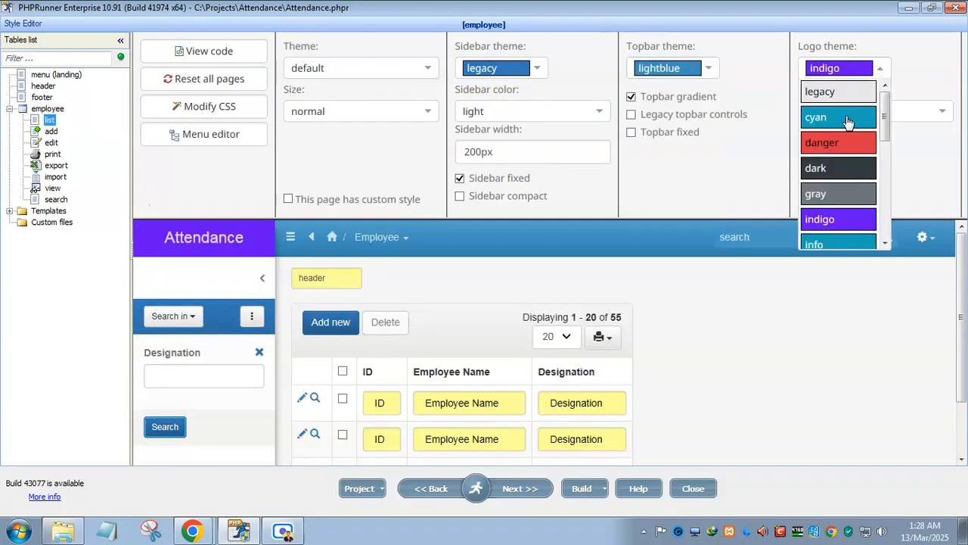
pyautogui.scroll(-3, 840, 189)
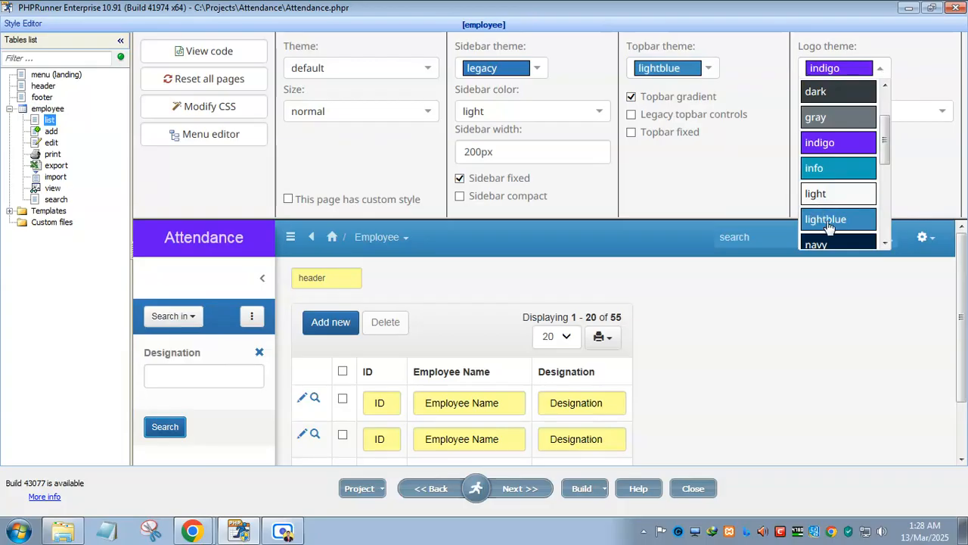
pyautogui.click(824, 219)
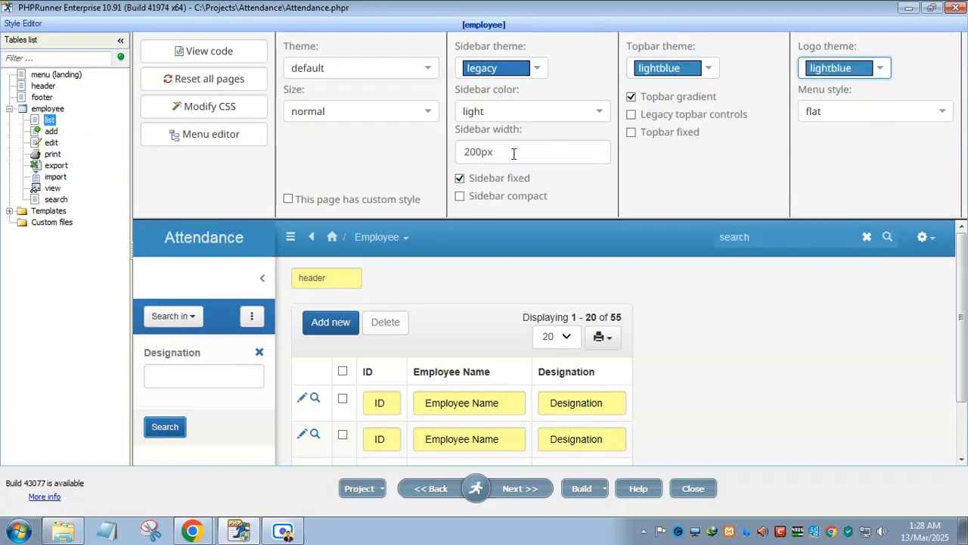
# Set the sidebar color to dark and rebuild the project.
pyautogui.click(525, 110)
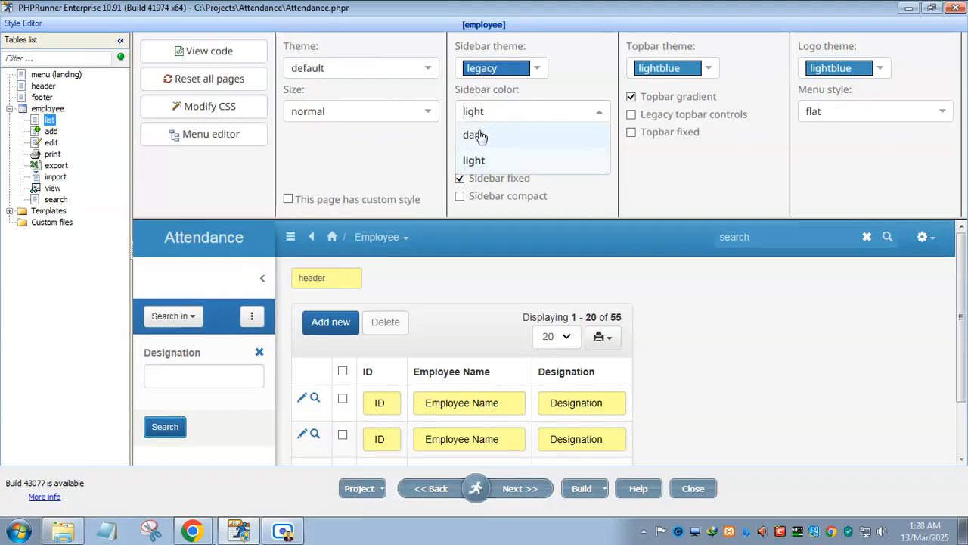
pyautogui.click(484, 134)
pyautogui.click(522, 115)
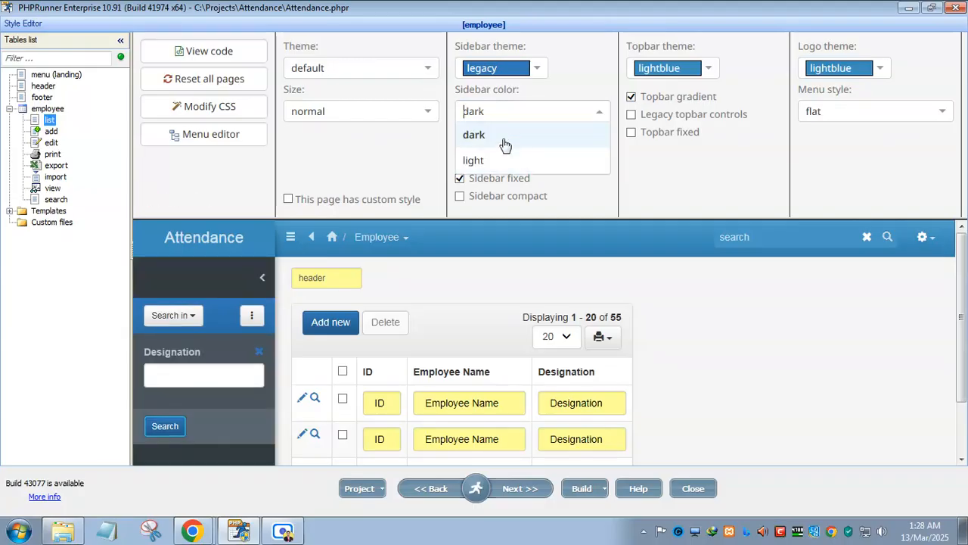
pyautogui.click(425, 156)
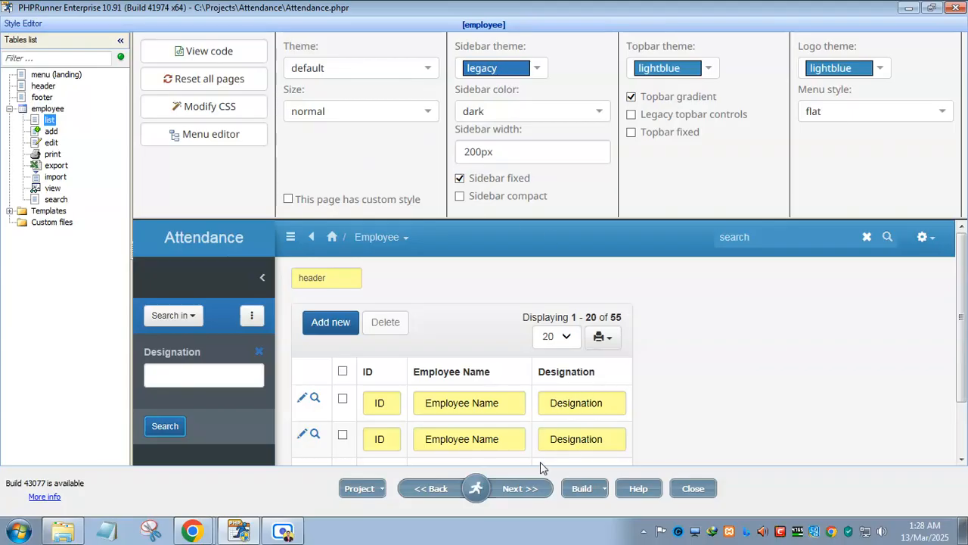
pyautogui.click(583, 488)
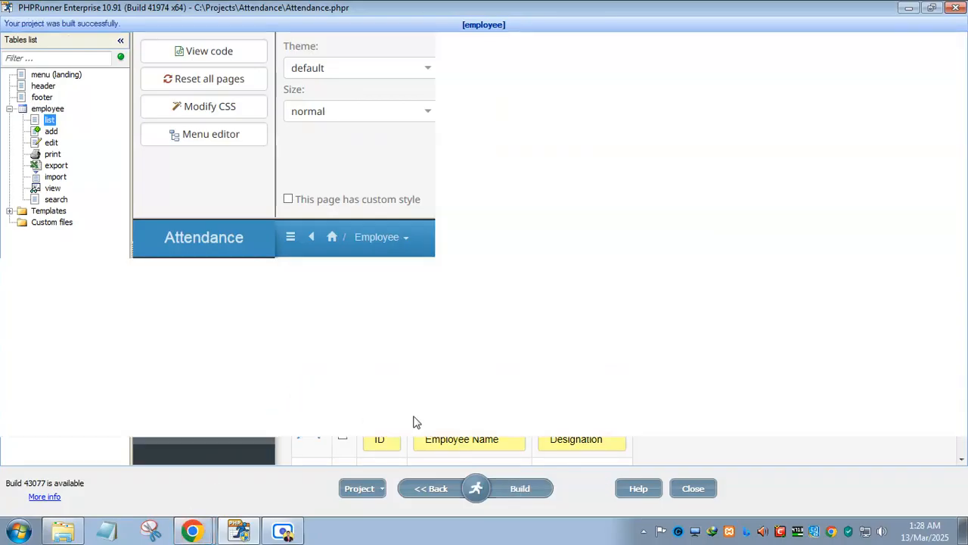
# Open the rebuilt application in the browser and close the previous menu tab.
pyautogui.click(555, 454)
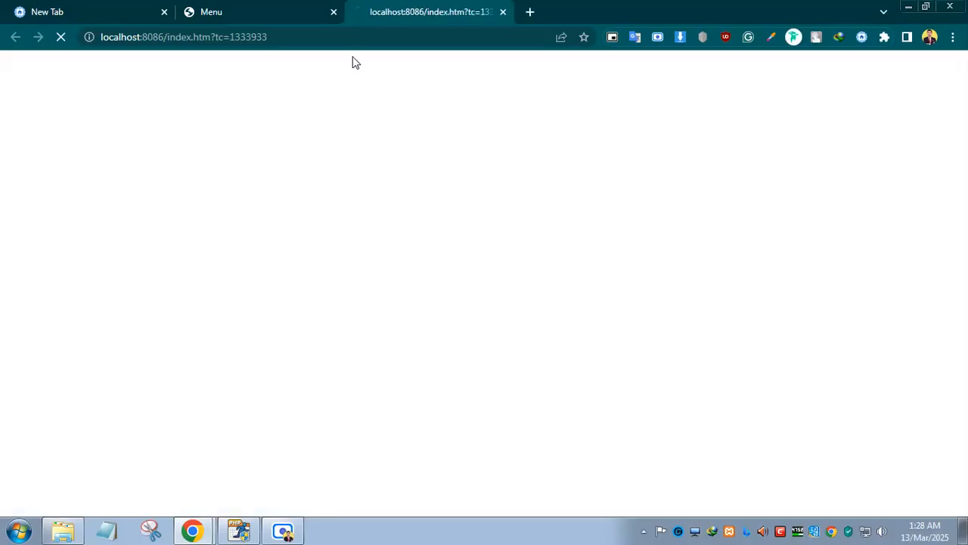
pyautogui.middleClick(263, 6)
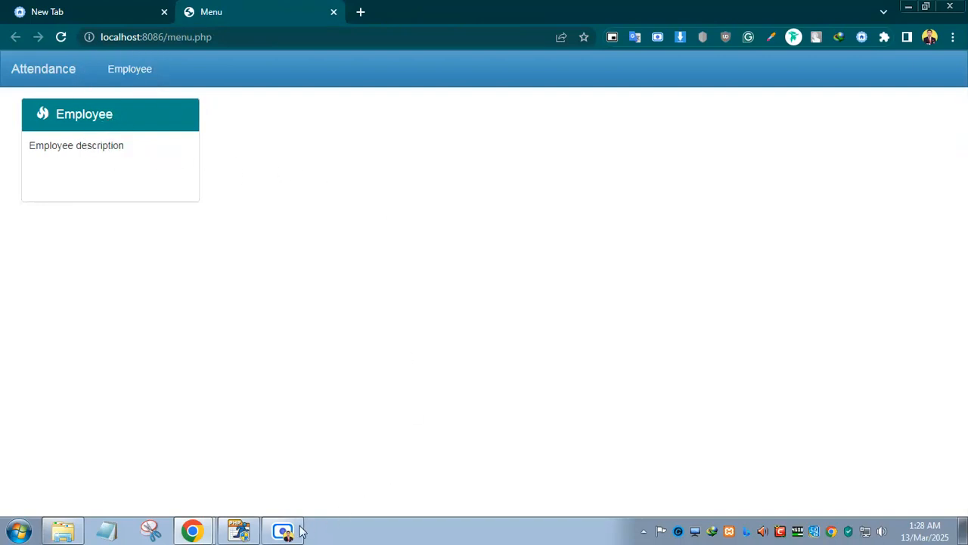
# Switch back to PHPRunner and open the common pages' menu page in the Page Designer.
pyautogui.click(239, 531)
pyautogui.moveTo(494, 488)
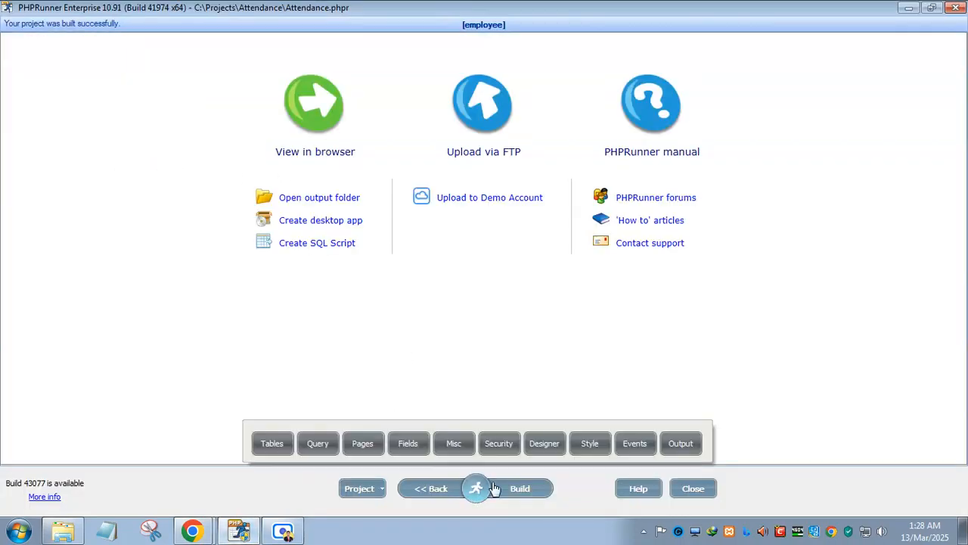
pyautogui.click(545, 446)
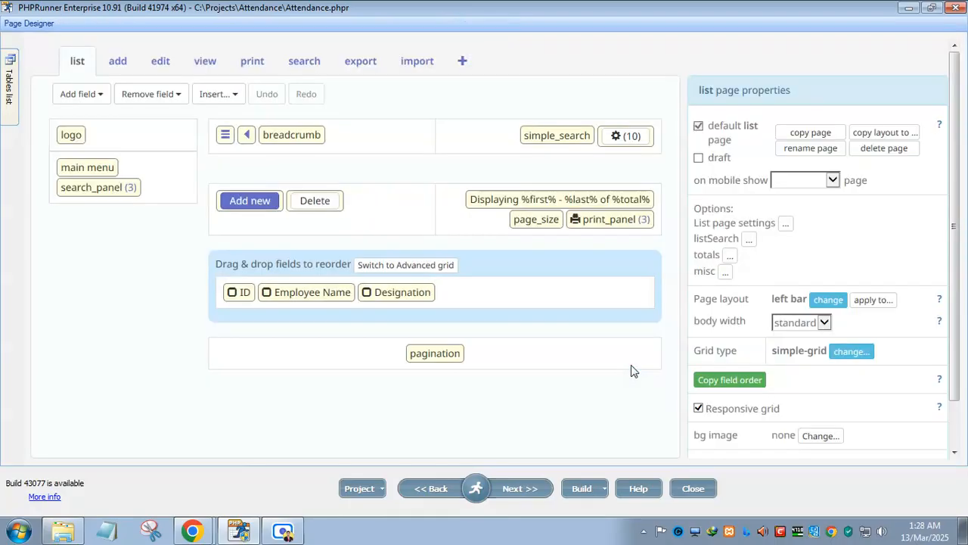
pyautogui.scroll(-1, 954, 211)
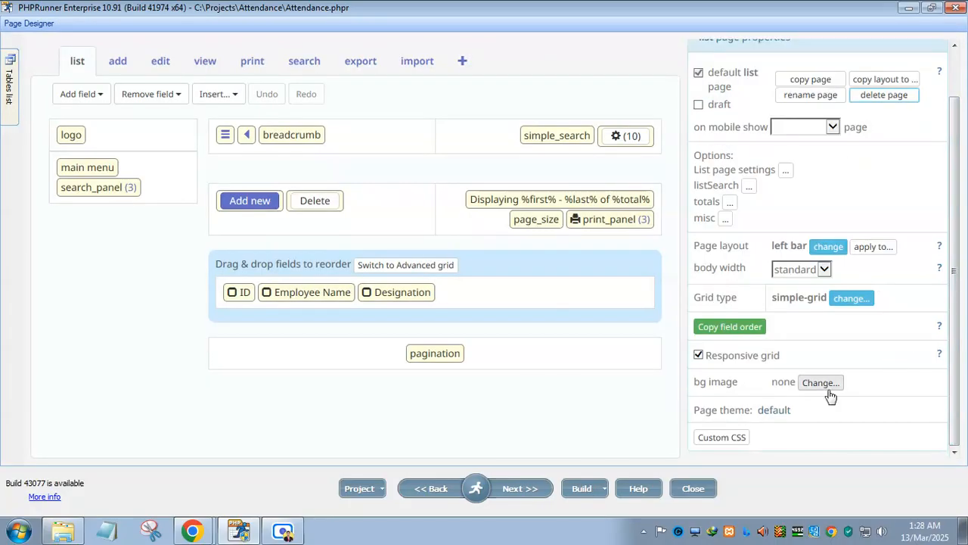
pyautogui.click(16, 96)
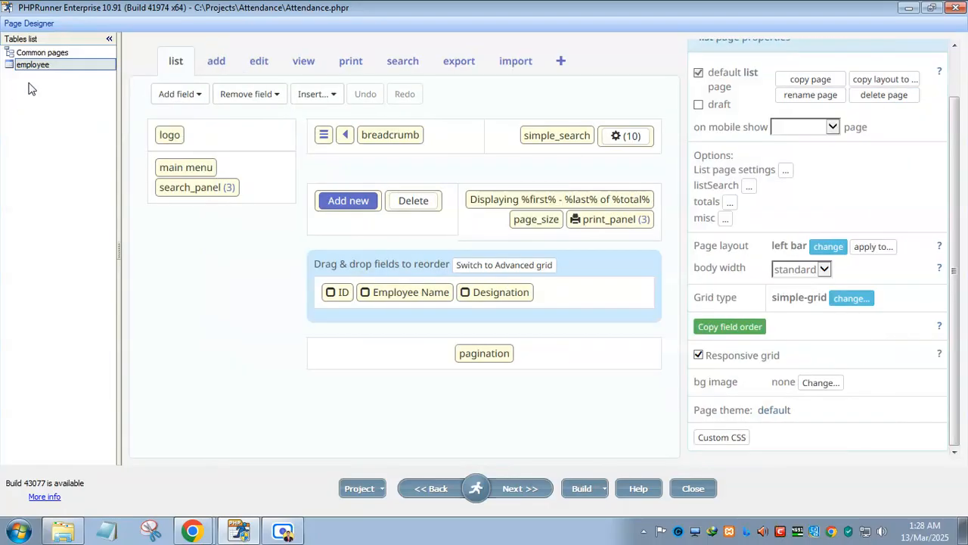
pyautogui.click(34, 53)
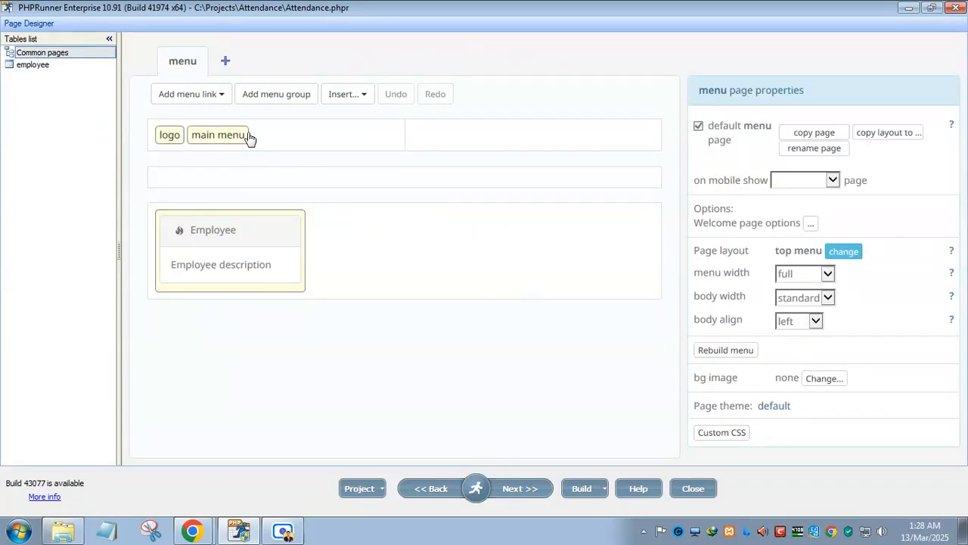
# Set the menu page's background image to the palm beach picture from the Background collection.
pyautogui.click(824, 379)
pyautogui.click(434, 106)
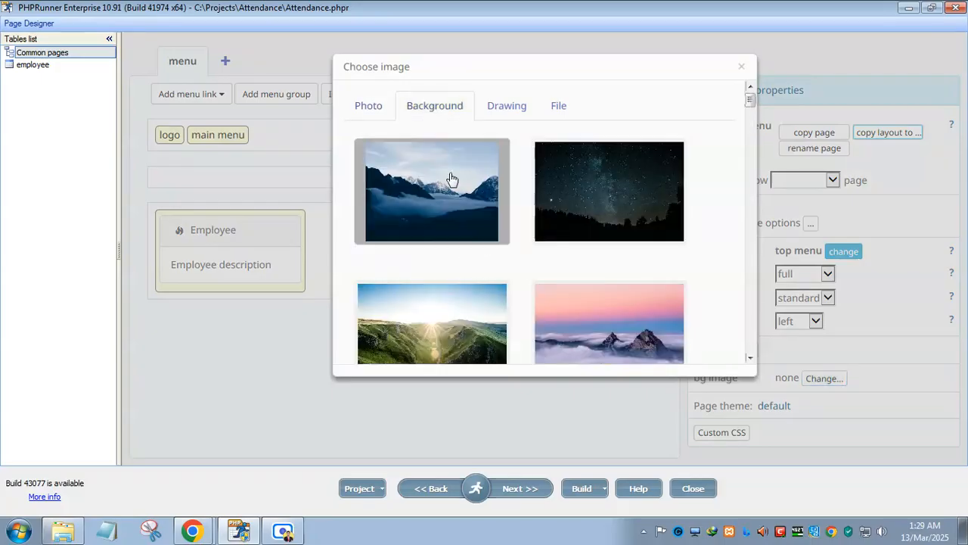
pyautogui.moveTo(749, 98); pyautogui.dragTo(750, 322)
pyautogui.click(447, 159)
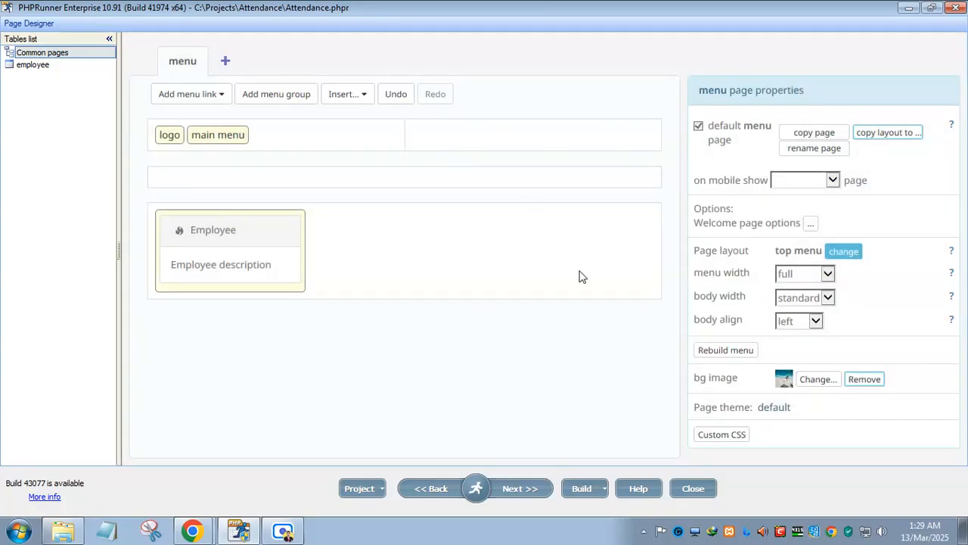
# Change the menu page's background image to the aerial view of the rocky island, sea 3.jpg.
pyautogui.click(814, 379)
pyautogui.moveTo(750, 101); pyautogui.dragTo(748, 332)
pyautogui.scroll(1, 659, 262)
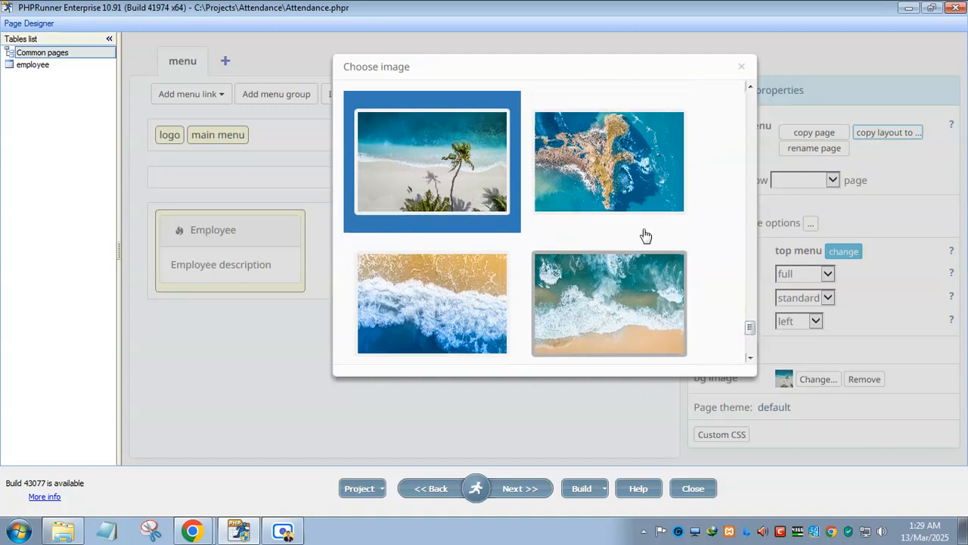
pyautogui.click(614, 166)
# Build the project, return to the Page Designer and rebuild with the option that does not proceed to the Finished screen.
pyautogui.click(581, 487)
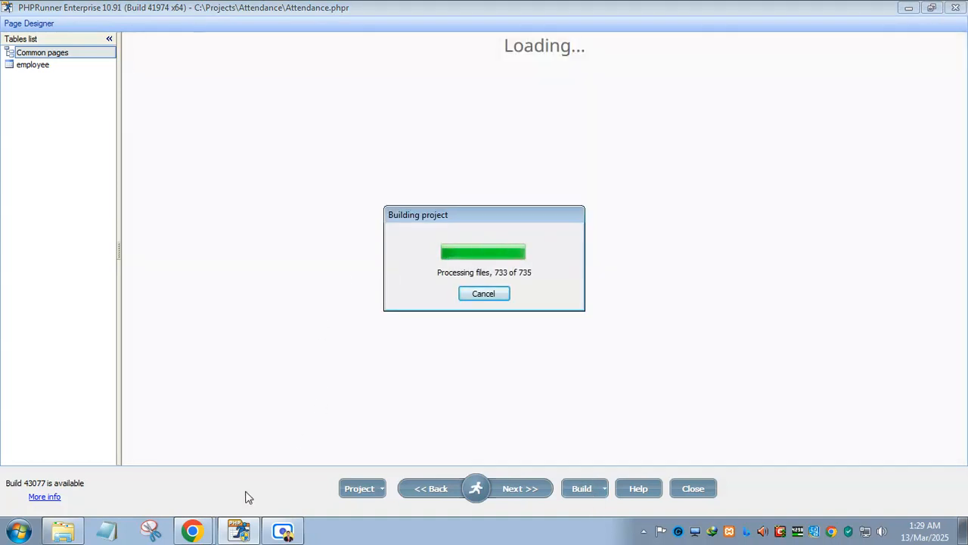
pyautogui.moveTo(475, 488)
pyautogui.click(542, 443)
pyautogui.click(605, 488)
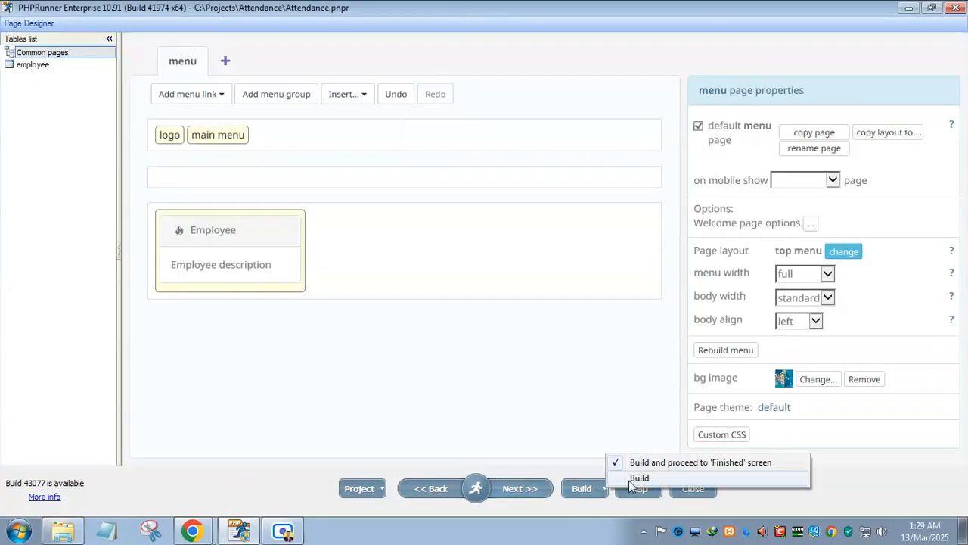
pyautogui.click(633, 475)
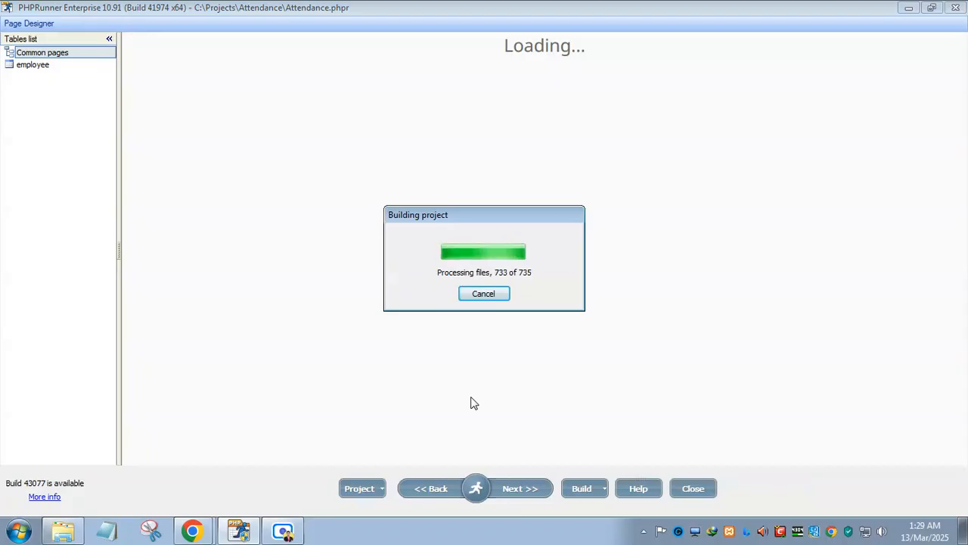
# Switch to the browser and reload the menu page to check its background image.
pyautogui.moveTo(194, 529)
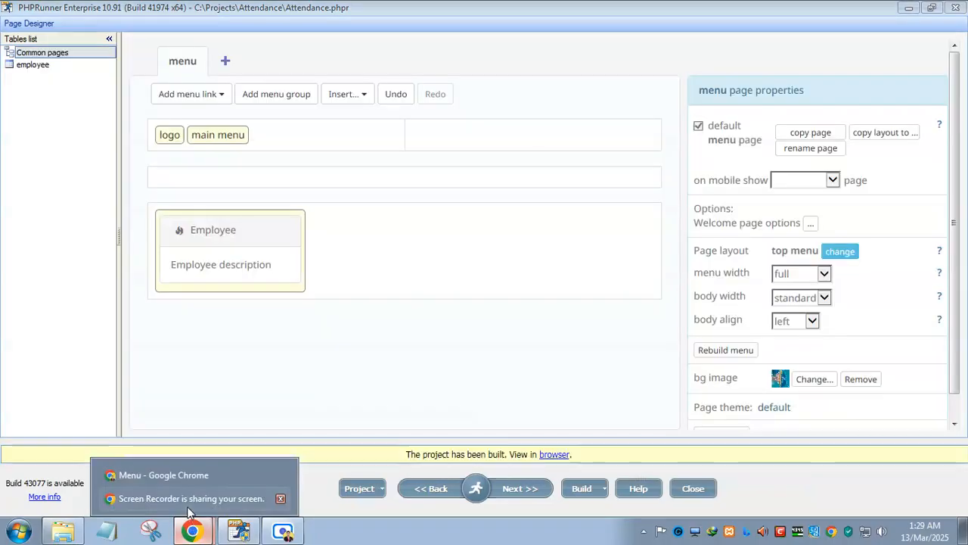
pyautogui.click(186, 476)
pyautogui.click(64, 37)
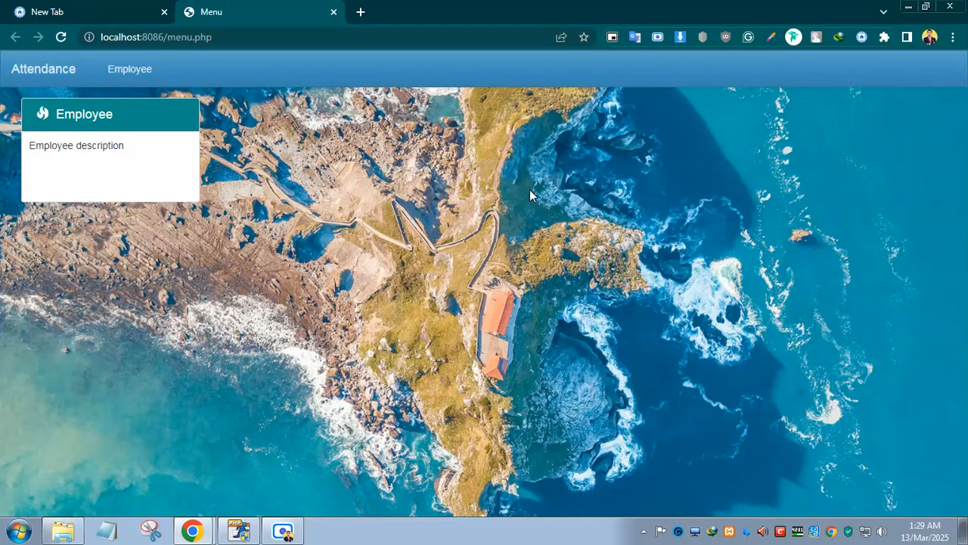
# Add an Employee record with the employee's name and the designation CEO, save it and return to the list.
pyautogui.click(99, 123)
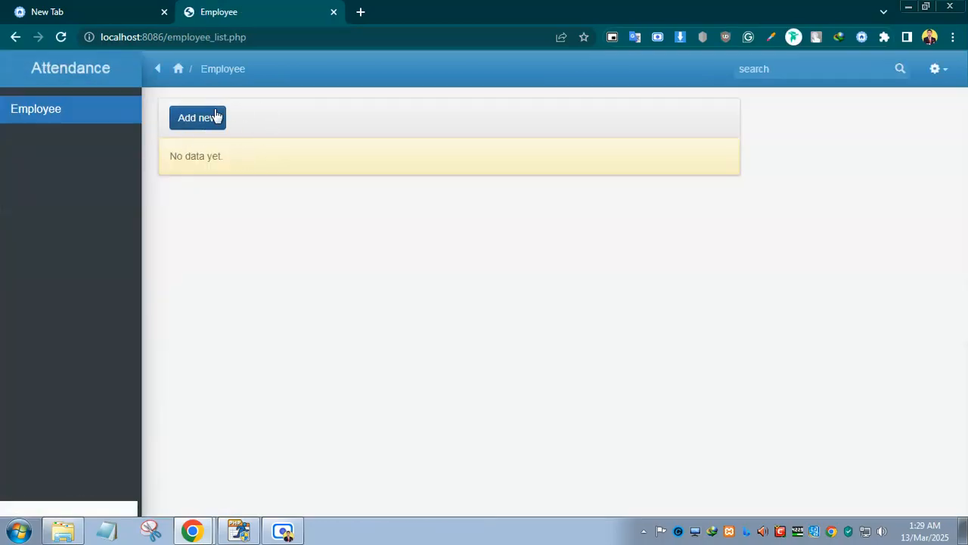
pyautogui.click(204, 120)
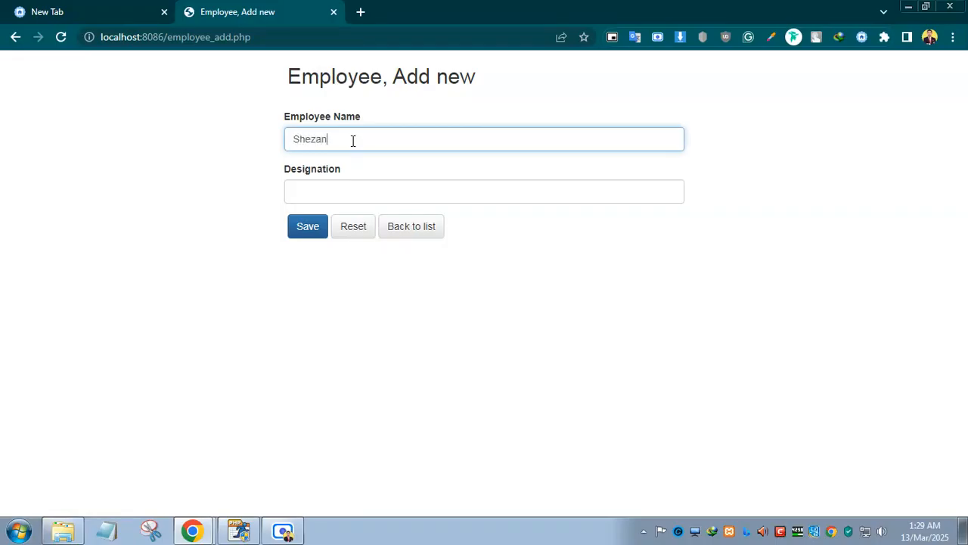
pyautogui.click(324, 191)
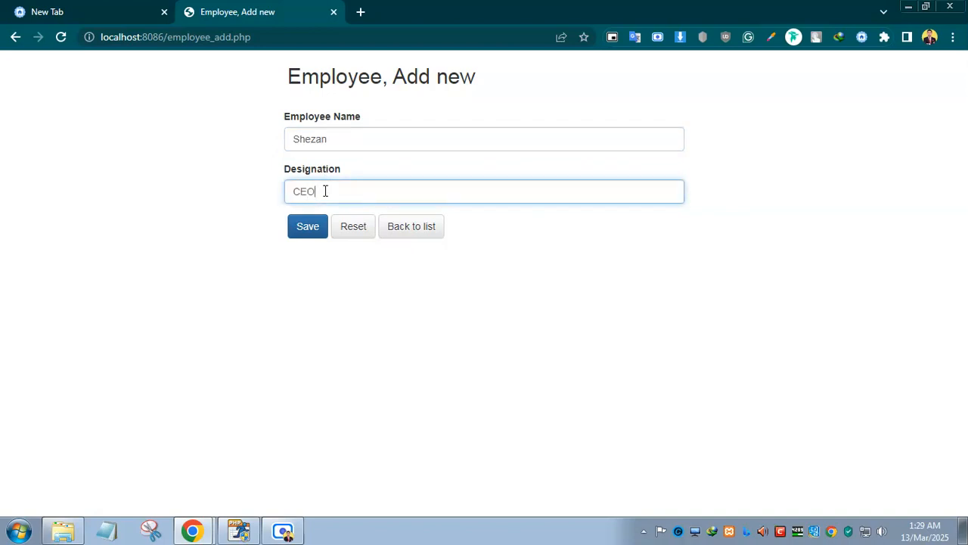
pyautogui.click(317, 231)
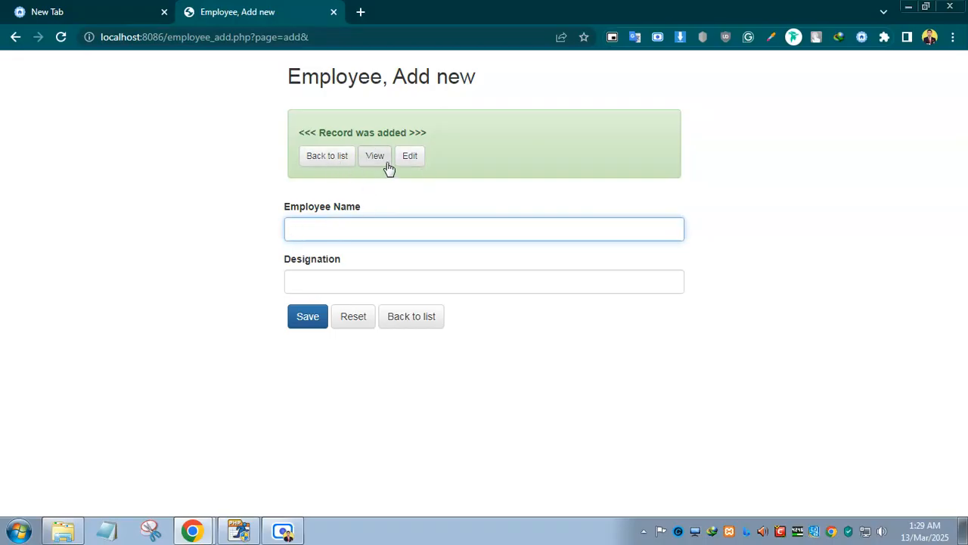
pyautogui.click(327, 159)
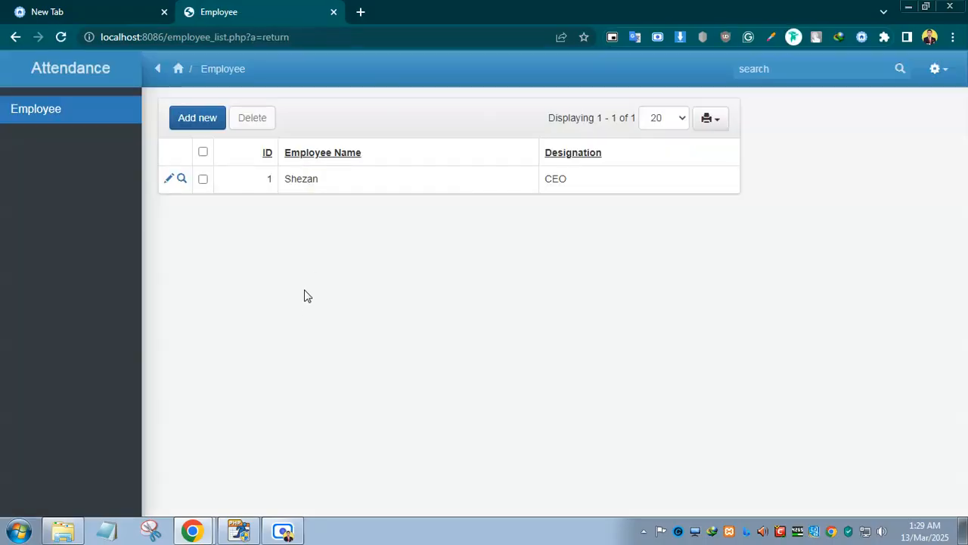
# Review the employee name and designation of the new record in the Employee list.
pyautogui.moveTo(285, 179); pyautogui.dragTo(333, 179)
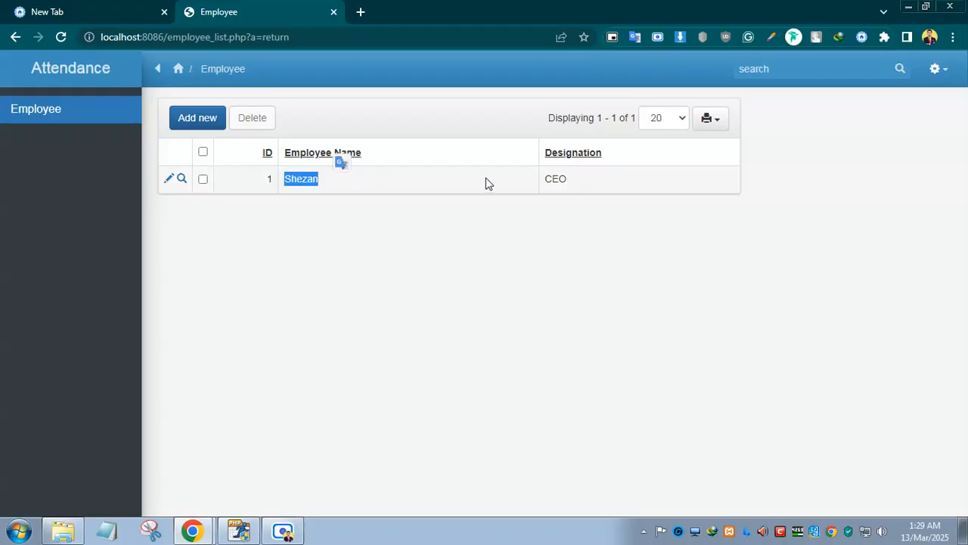
pyautogui.moveTo(580, 181); pyautogui.dragTo(539, 180)
pyautogui.doubleClick(307, 179)
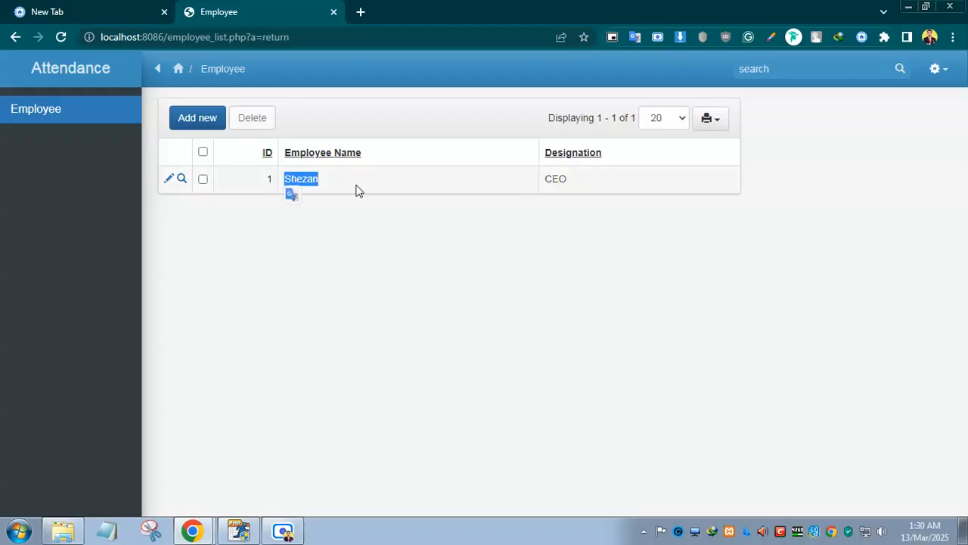
pyautogui.doubleClick(555, 178)
pyautogui.click(411, 200)
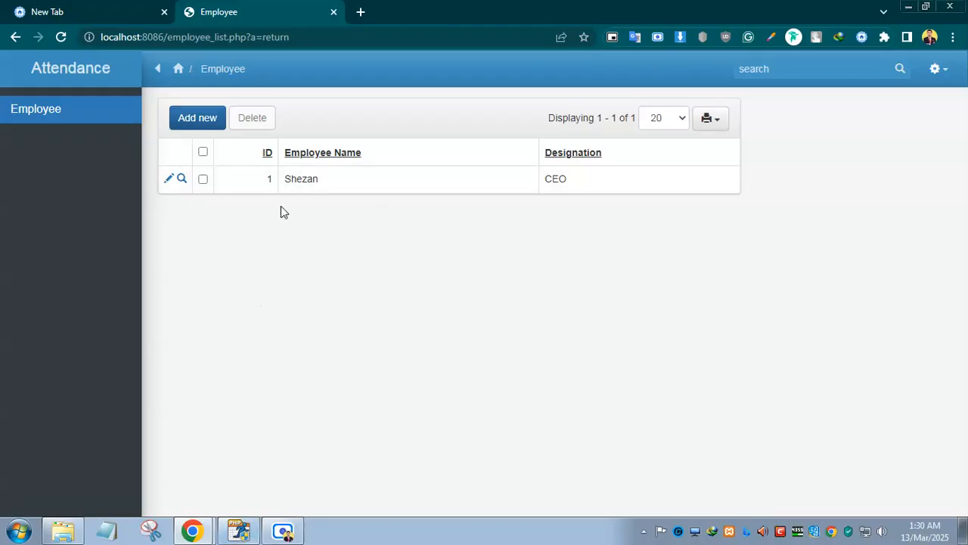
# Return to PHPRunner and set the employee list page's background image to the blue waves breaking on golden sand.
pyautogui.click(239, 530)
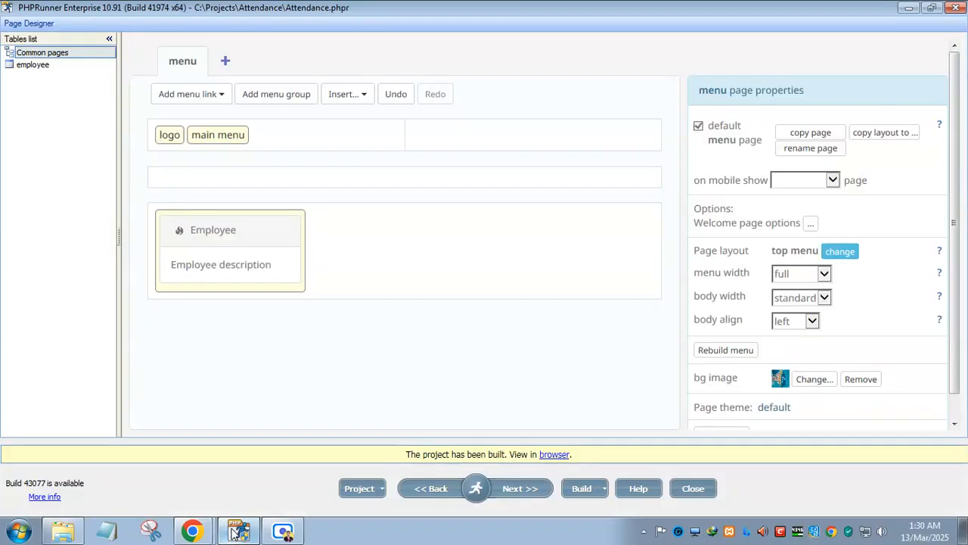
pyautogui.click(38, 66)
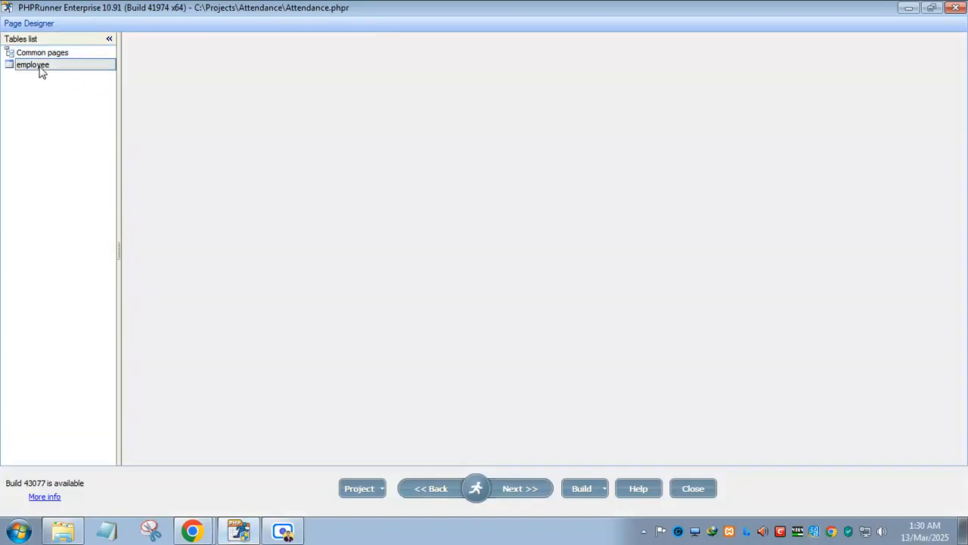
pyautogui.scroll(-3, 850, 410)
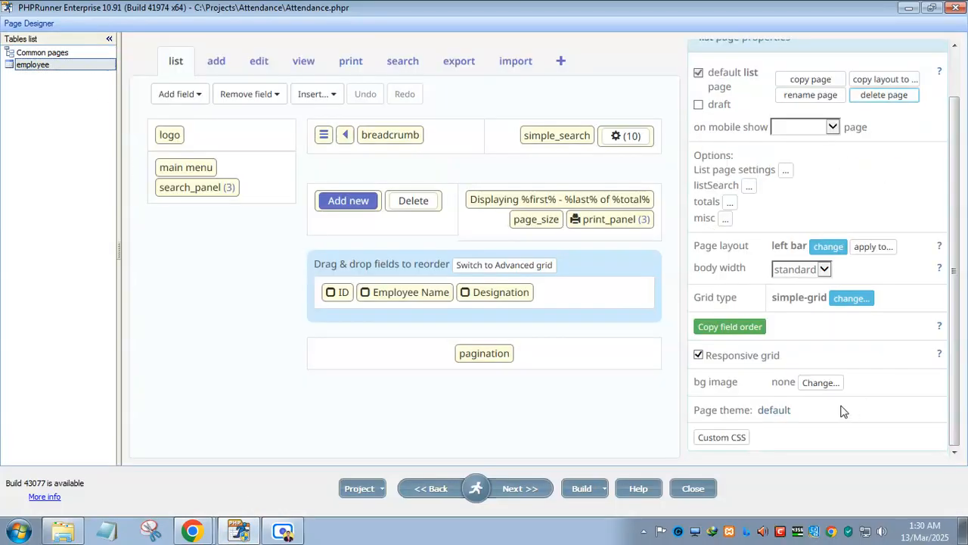
pyautogui.click(820, 382)
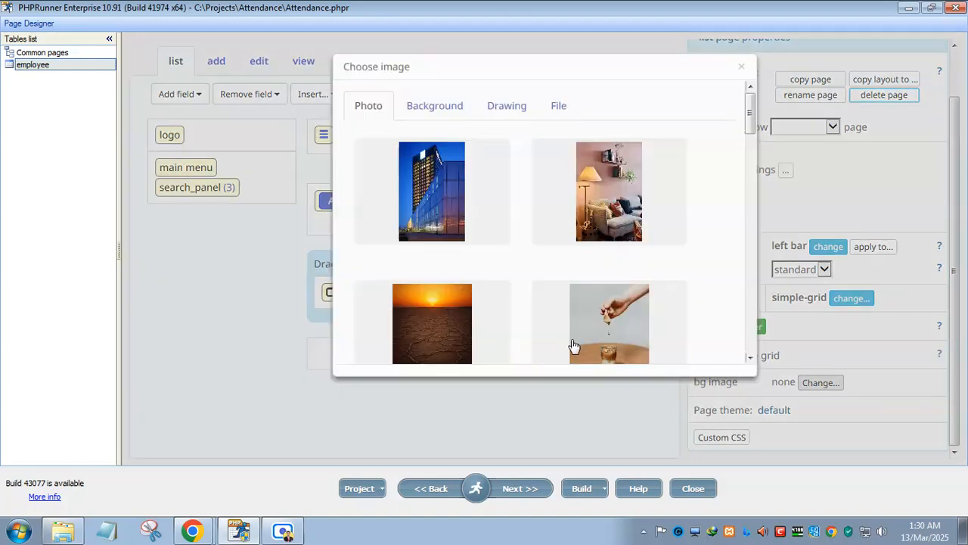
pyautogui.click(435, 106)
pyautogui.moveTo(751, 105); pyautogui.dragTo(740, 352)
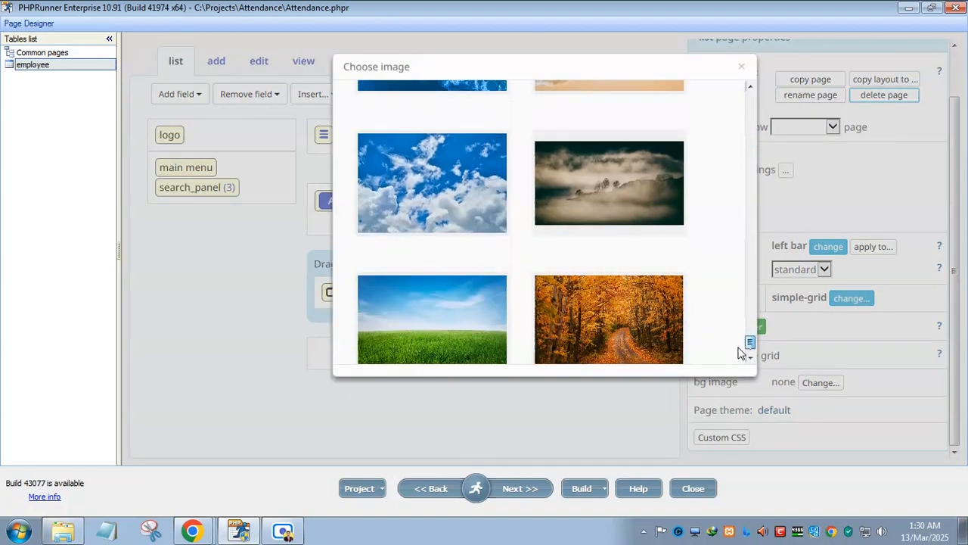
pyautogui.scroll(2, 492, 328)
pyautogui.scroll(-2, 405, 247)
pyautogui.scroll(6, 404, 248)
pyautogui.scroll(-2, 405, 247)
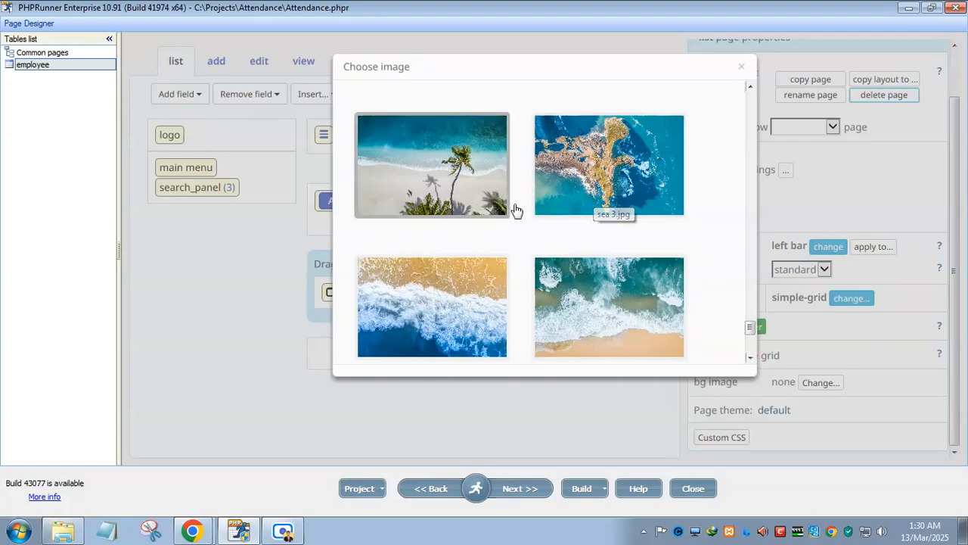
pyautogui.click(445, 302)
# Rebuild the project and reload the Employee list in the browser to check its background.
pyautogui.click(578, 488)
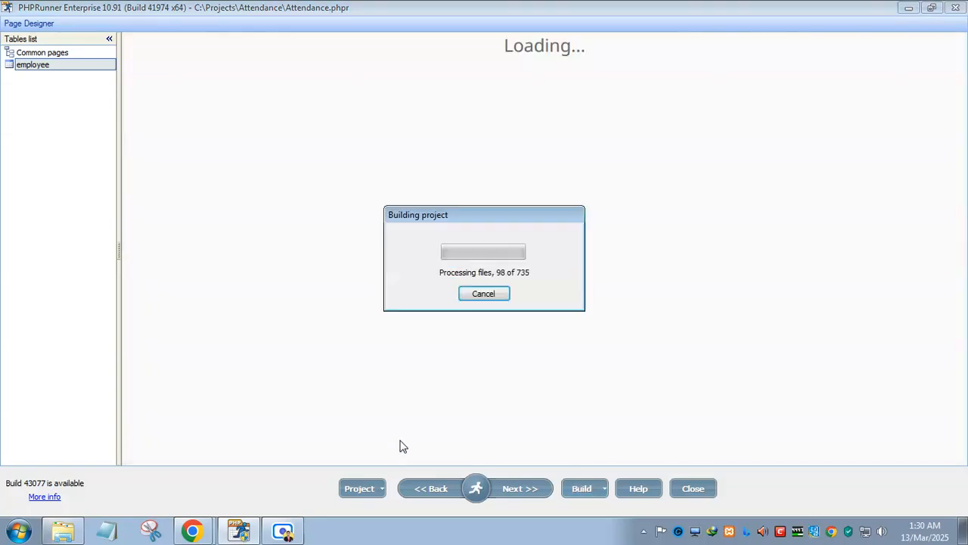
pyautogui.click(198, 531)
pyautogui.click(189, 474)
pyautogui.click(63, 37)
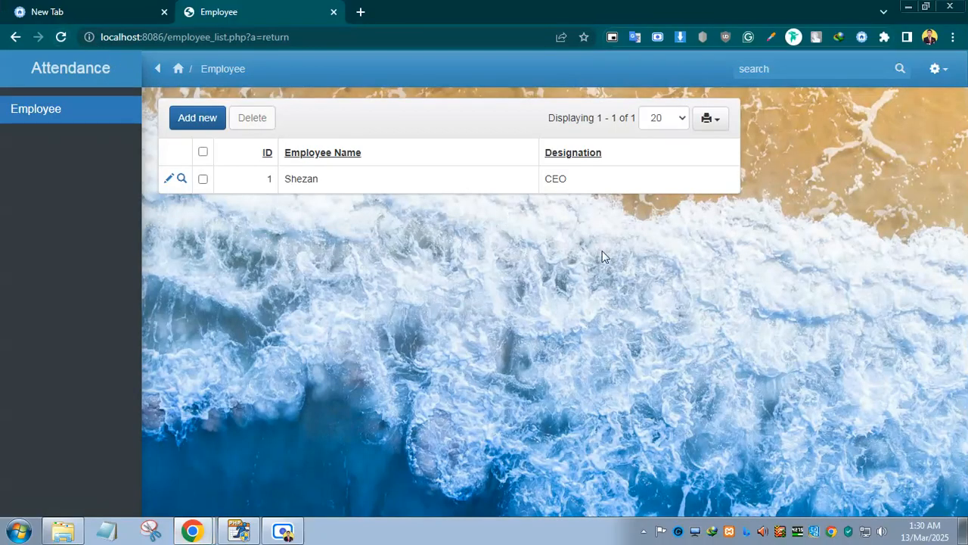